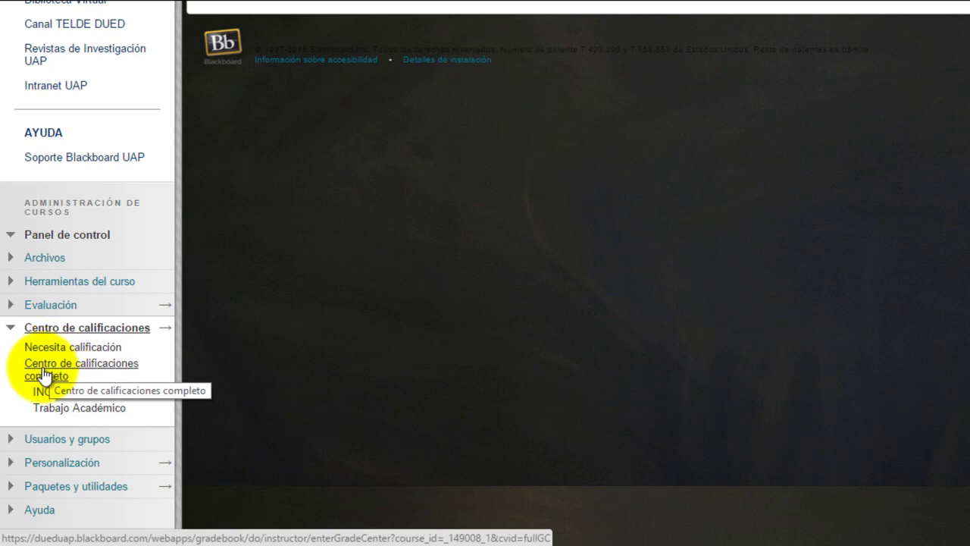
Step: Open the course's complete grade center, Centro de calificaciones completo
{"action": "left_click", "coordinate": [44, 373]}
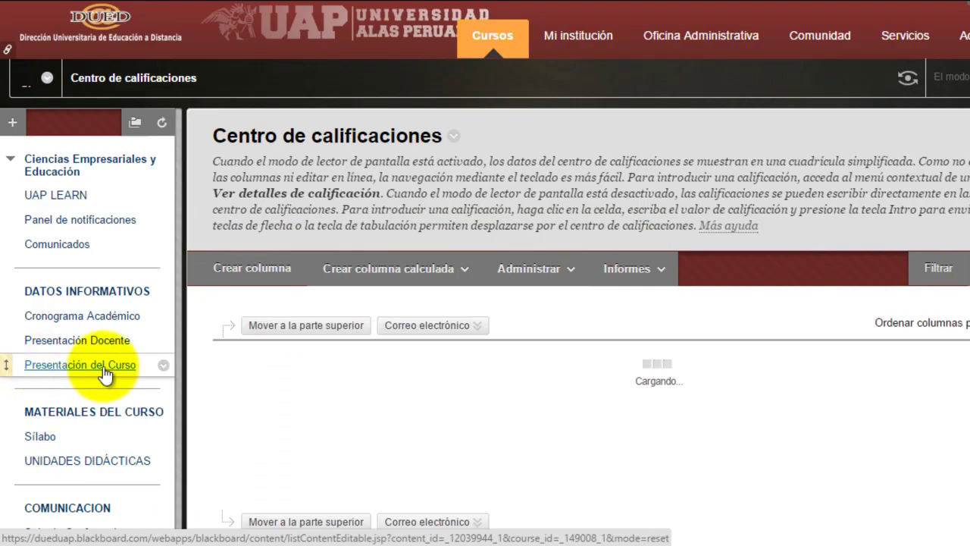
{"action": "left_click", "coordinate": [948, 239]}
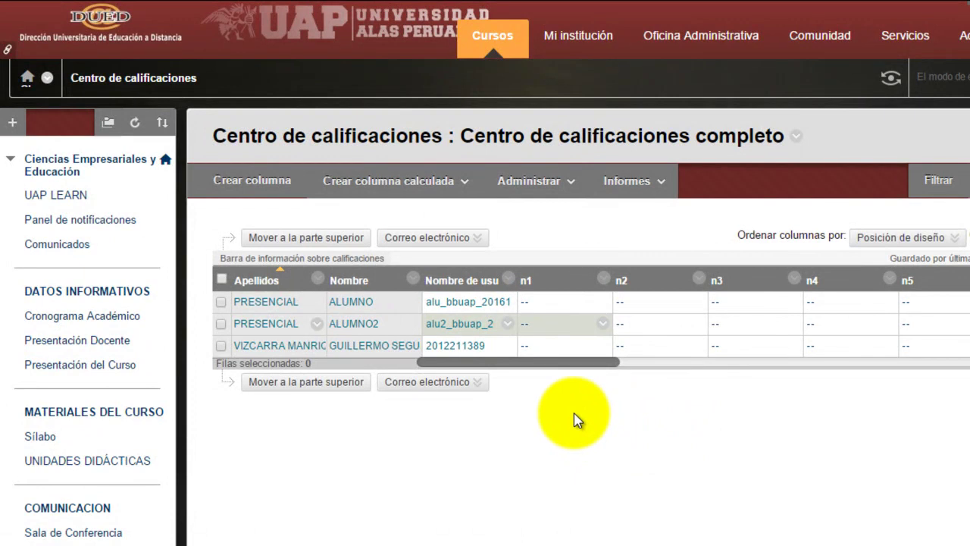
{"action": "left_click_drag", "start_coordinate": [457, 136], "coordinate": [788, 118]}
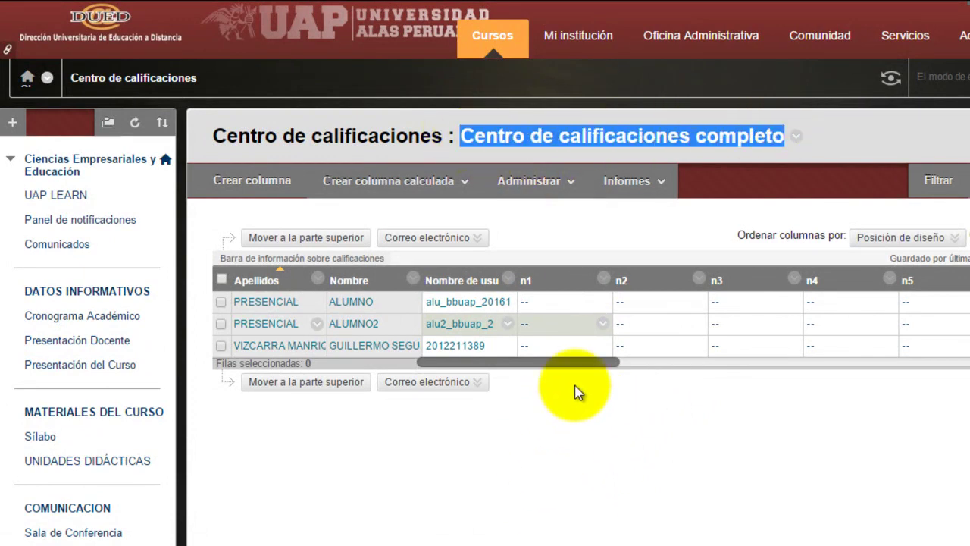
Step: Look through the grade columns n1 to n10, Trabajo Académico and the exam columns in the gradebook grid
{"action": "left_click_drag", "start_coordinate": [612, 369], "coordinate": [783, 369]}
{"action": "left_click_drag", "start_coordinate": [609, 368], "coordinate": [691, 379]}
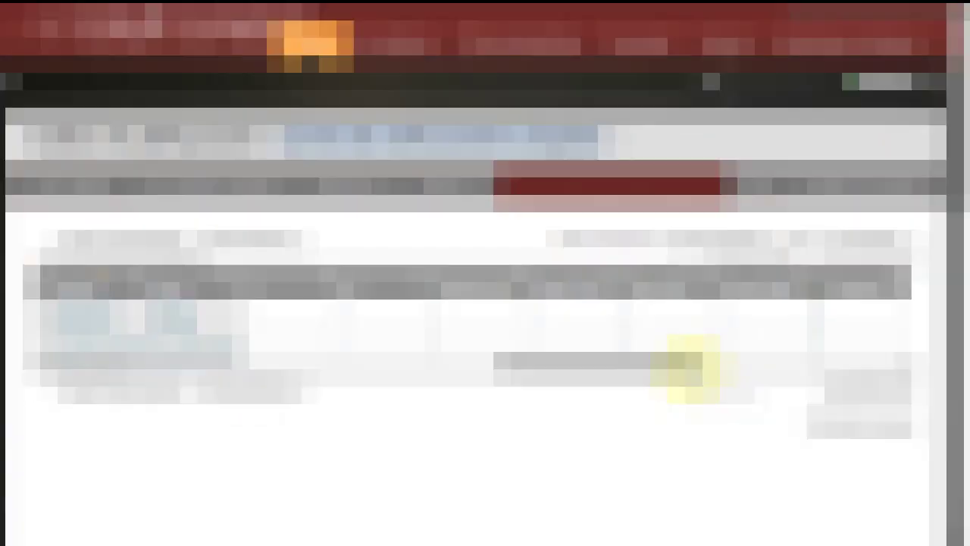
{"action": "left_click", "coordinate": [466, 474]}
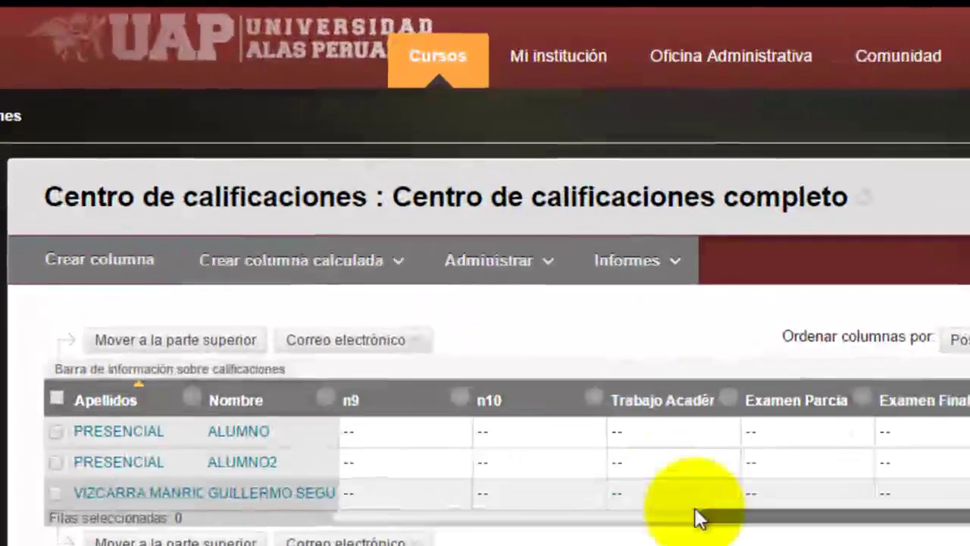
{"action": "left_click_drag", "start_coordinate": [614, 426], "coordinate": [590, 422]}
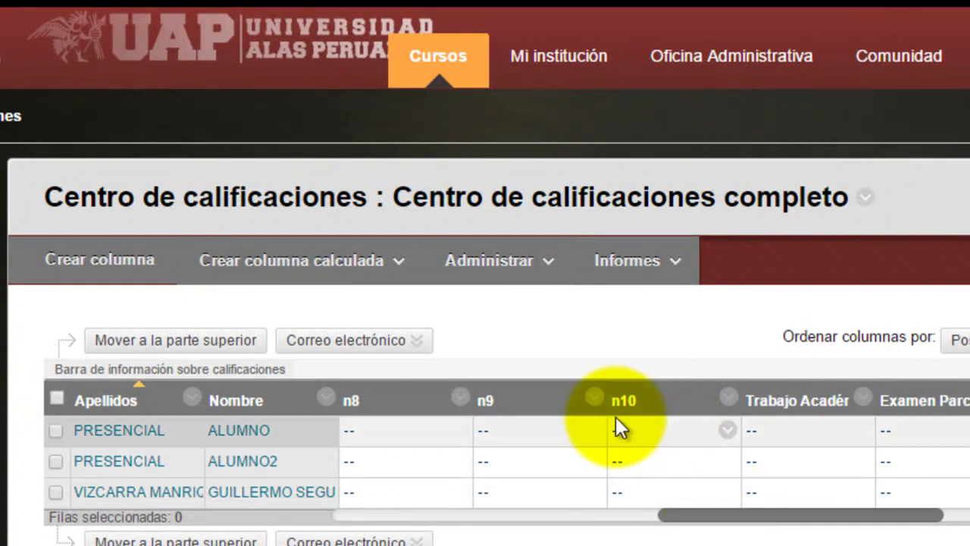
{"action": "left_click_drag", "start_coordinate": [697, 520], "coordinate": [645, 520]}
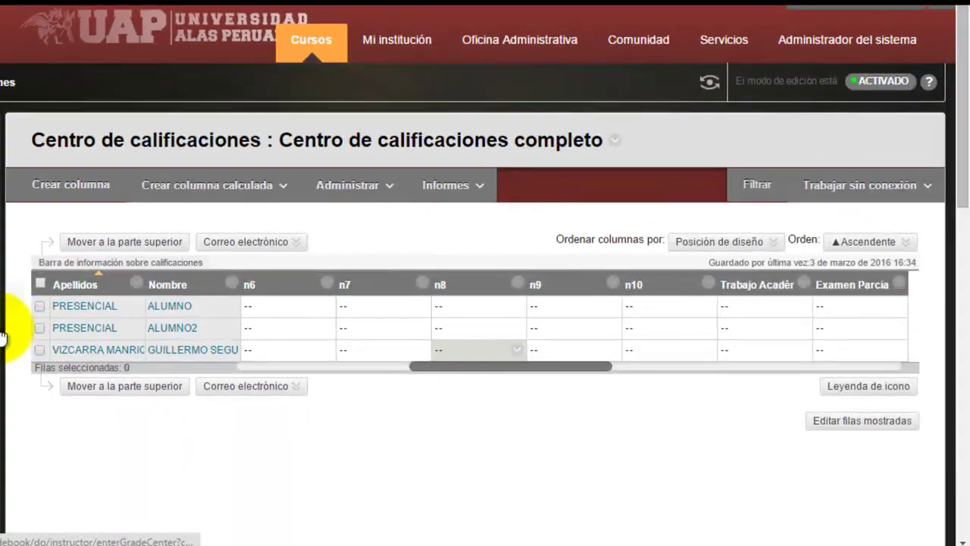
{"action": "scroll", "coordinate": [43, 392], "scroll_direction": "right", "scroll_amount": 3}
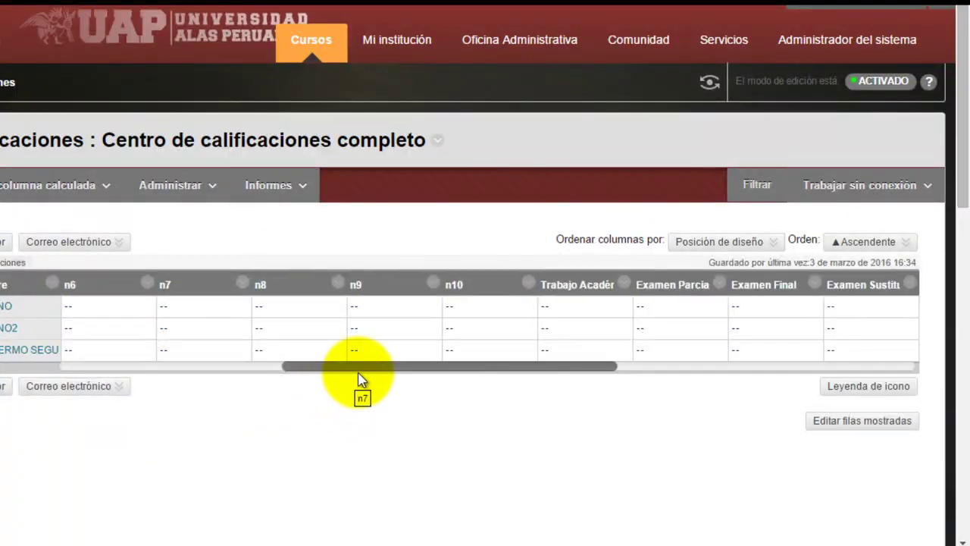
{"action": "left_click_drag", "start_coordinate": [366, 367], "coordinate": [325, 371]}
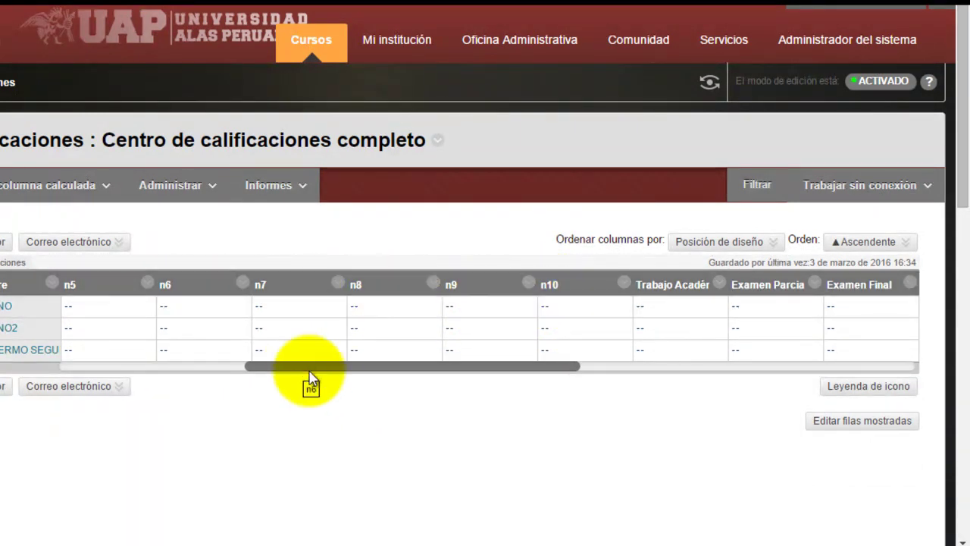
{"action": "left_click_drag", "start_coordinate": [286, 372], "coordinate": [143, 372]}
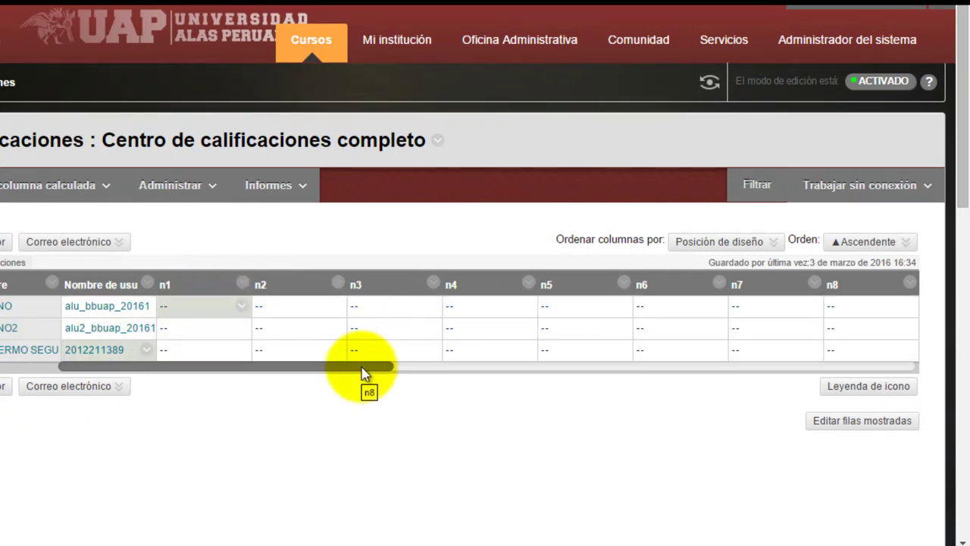
{"action": "left_click_drag", "start_coordinate": [363, 373], "coordinate": [455, 368]}
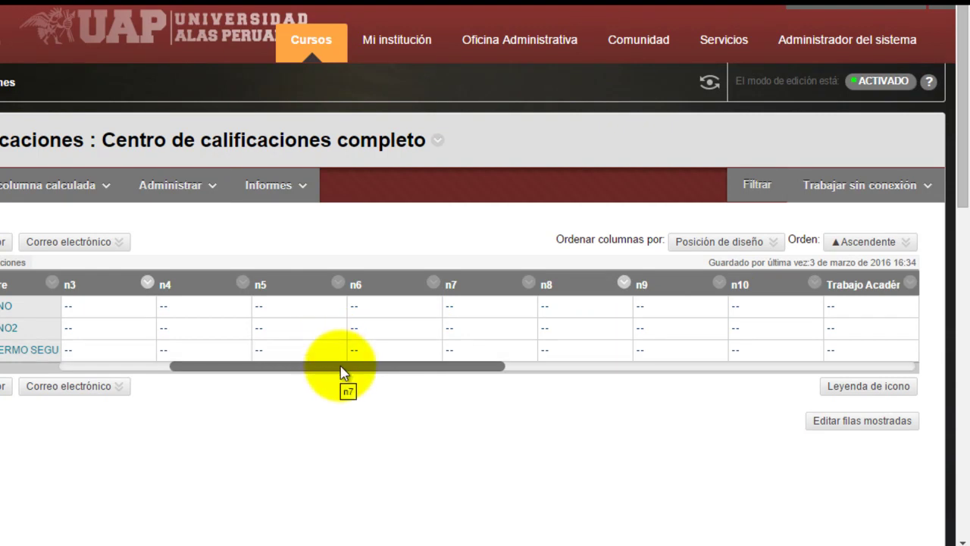
{"action": "left_click_drag", "start_coordinate": [340, 372], "coordinate": [227, 368]}
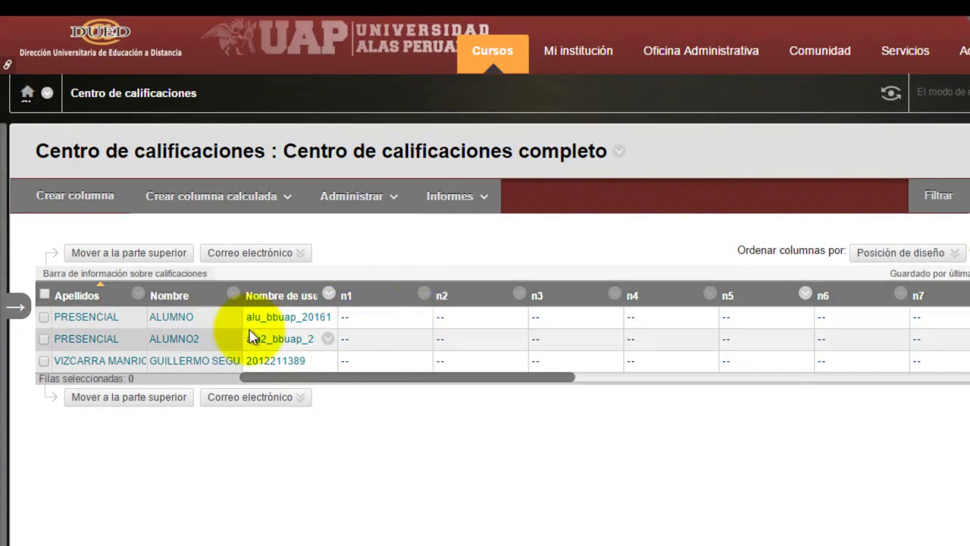
Step: Enter the first student's grades as 16 in n1, 18 in n2 and 15 in n3
{"action": "left_click", "coordinate": [368, 316]}
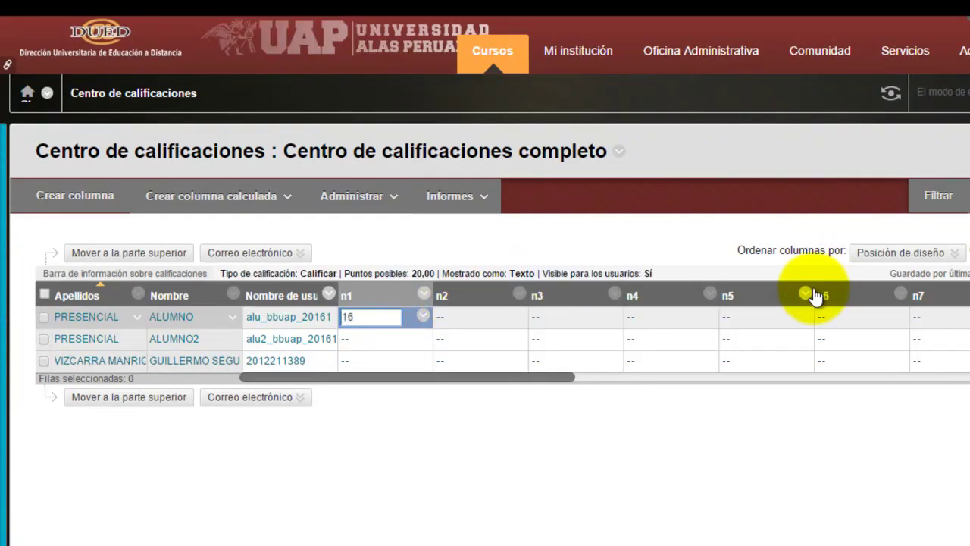
{"action": "type", "text": "16"}
{"action": "key", "text": "Return"}
{"action": "left_click", "coordinate": [472, 318]}
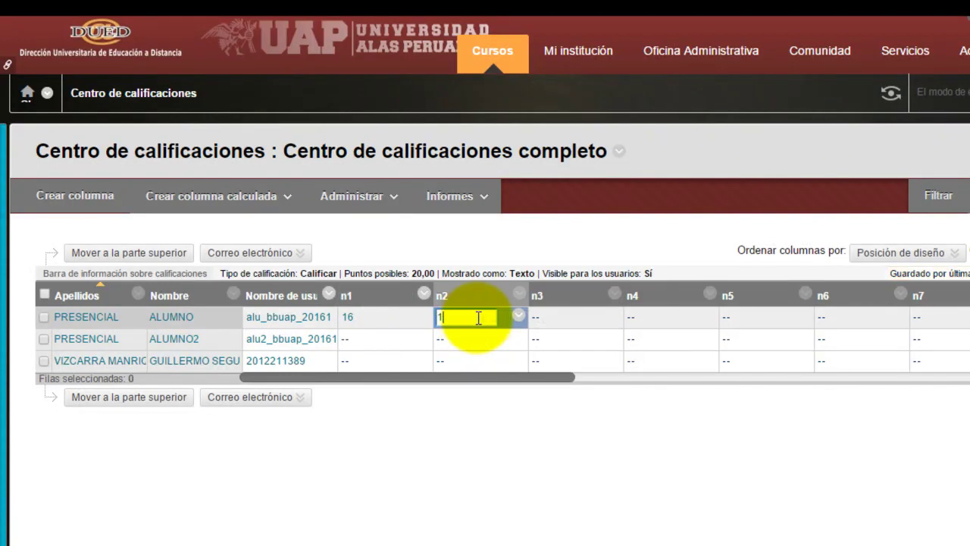
{"action": "key", "text": "Return"}
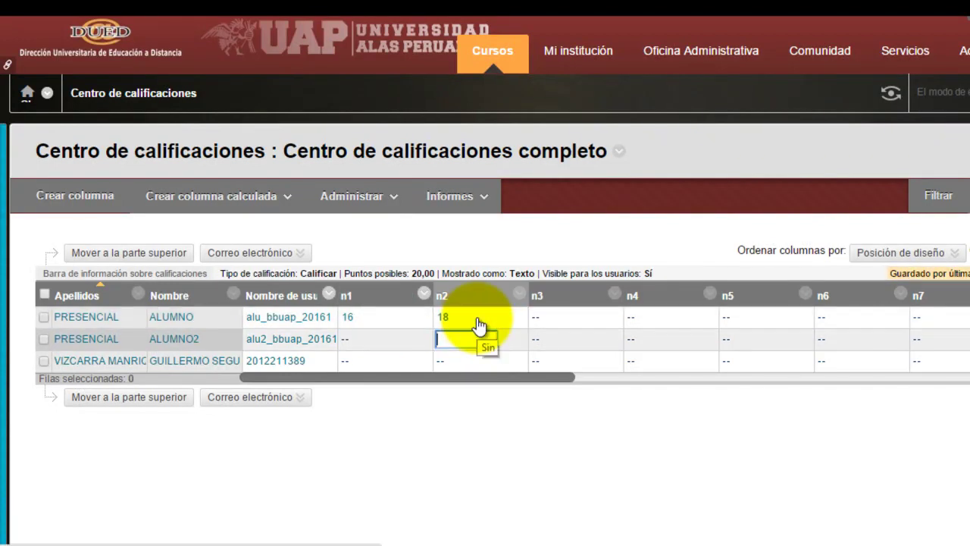
{"action": "left_click", "coordinate": [568, 318]}
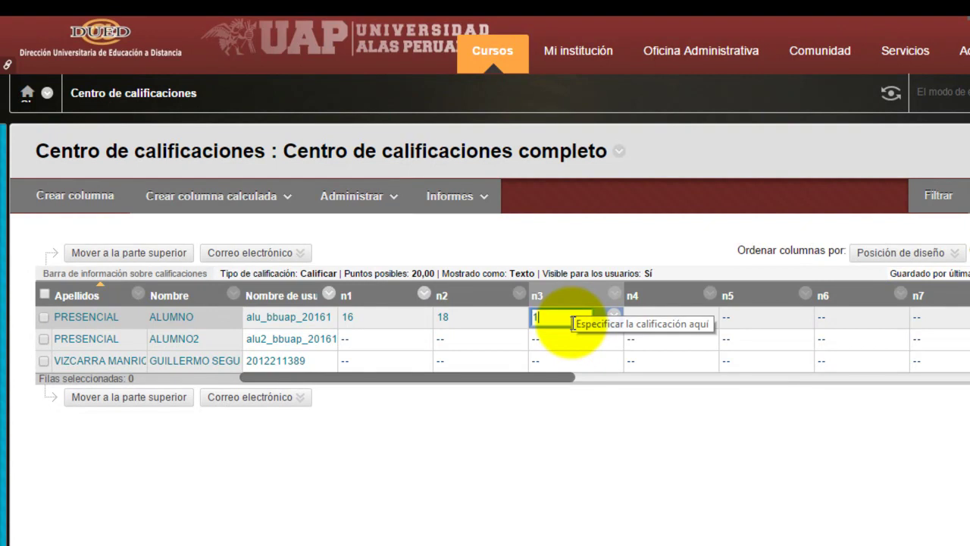
{"action": "type", "text": "1"}
{"action": "key", "text": "Return"}
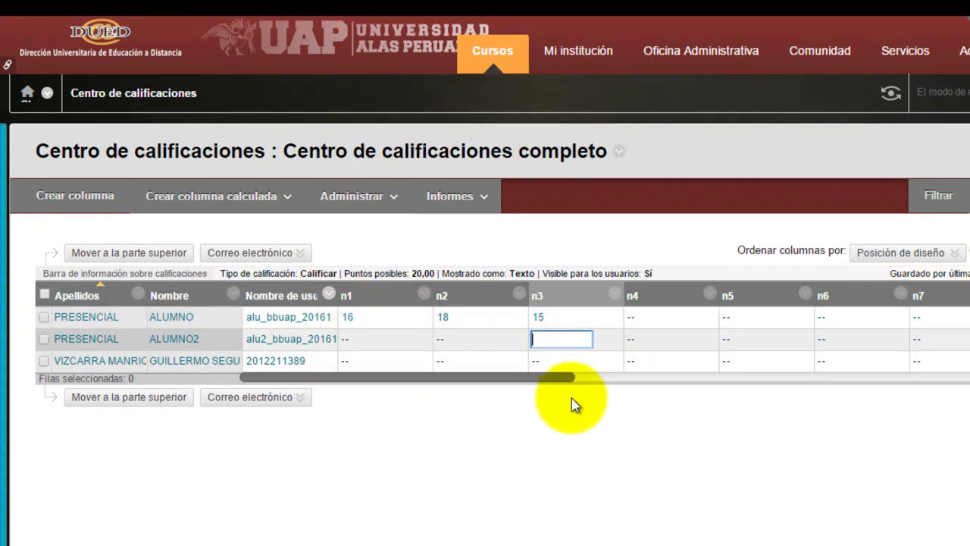
Step: Enter a grade of 18 in column n1 for the second student
{"action": "left_click_drag", "start_coordinate": [564, 383], "coordinate": [660, 382]}
{"action": "left_click", "coordinate": [660, 383]}
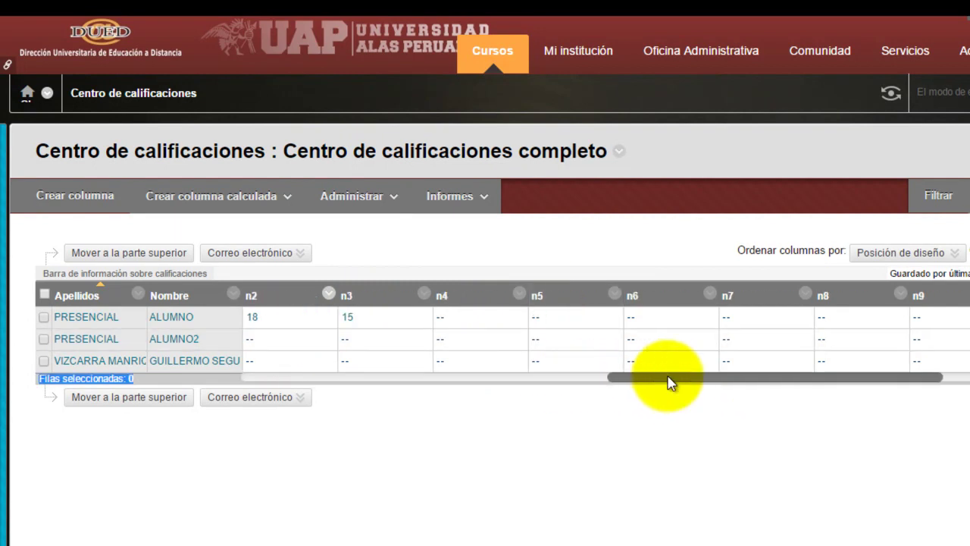
{"action": "left_click_drag", "start_coordinate": [720, 379], "coordinate": [667, 397]}
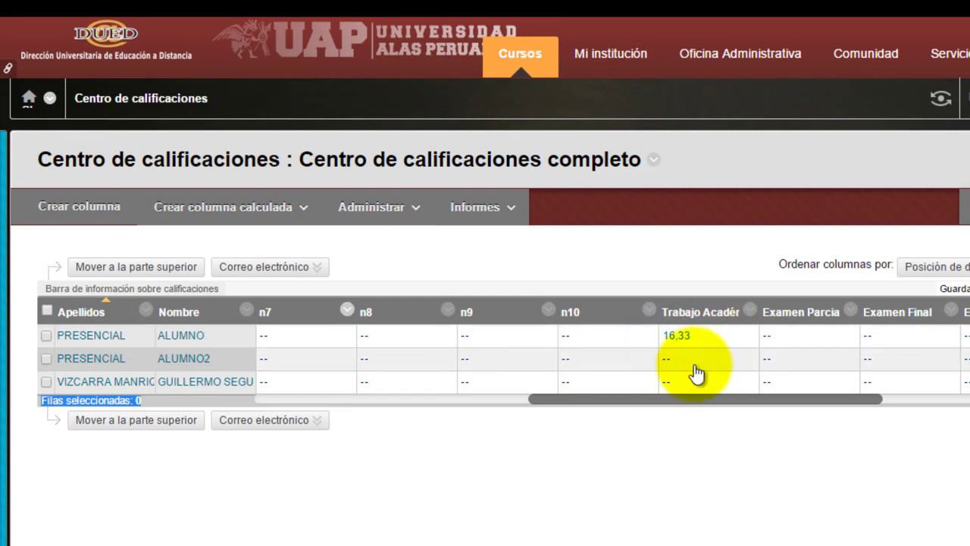
{"action": "left_click_drag", "start_coordinate": [705, 399], "coordinate": [390, 391]}
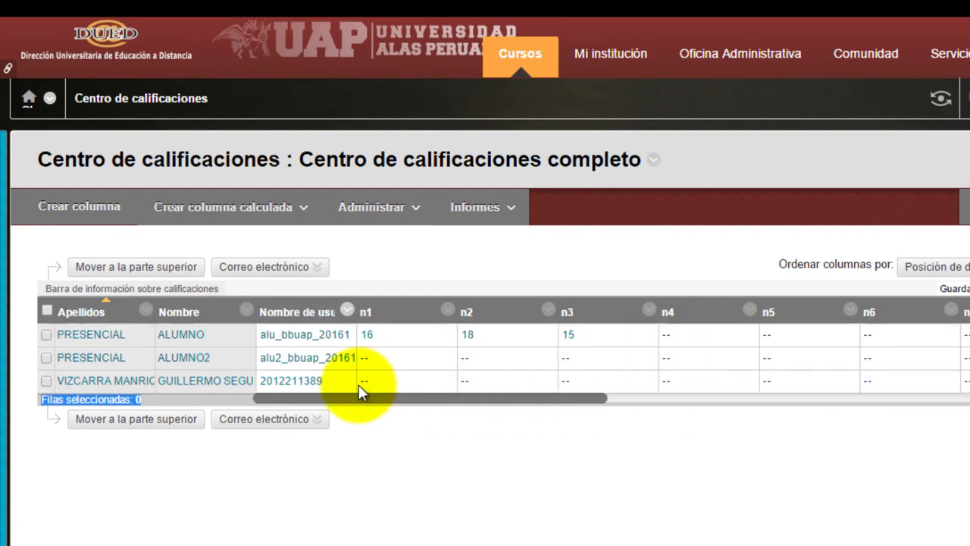
{"action": "left_click", "coordinate": [389, 356]}
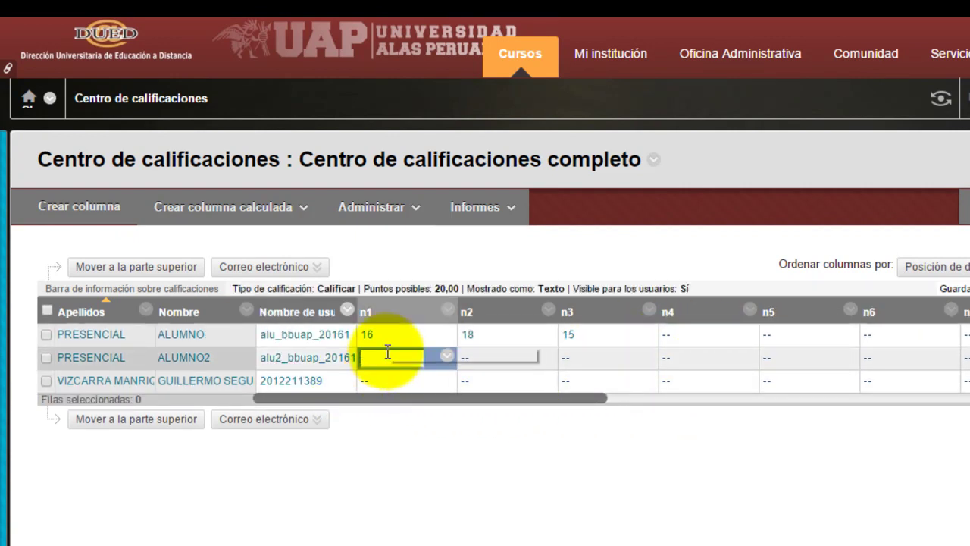
{"action": "type", "text": "18"}
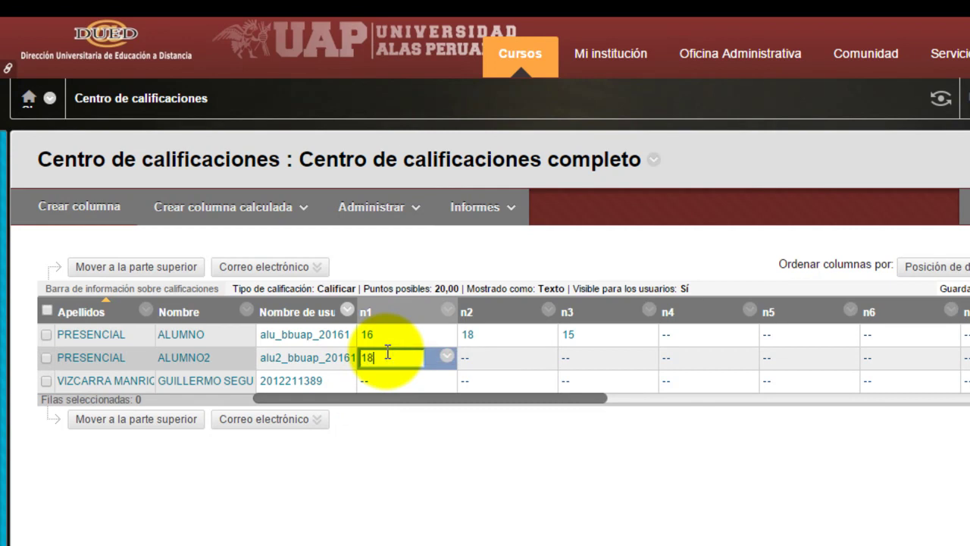
{"action": "key", "text": "Return"}
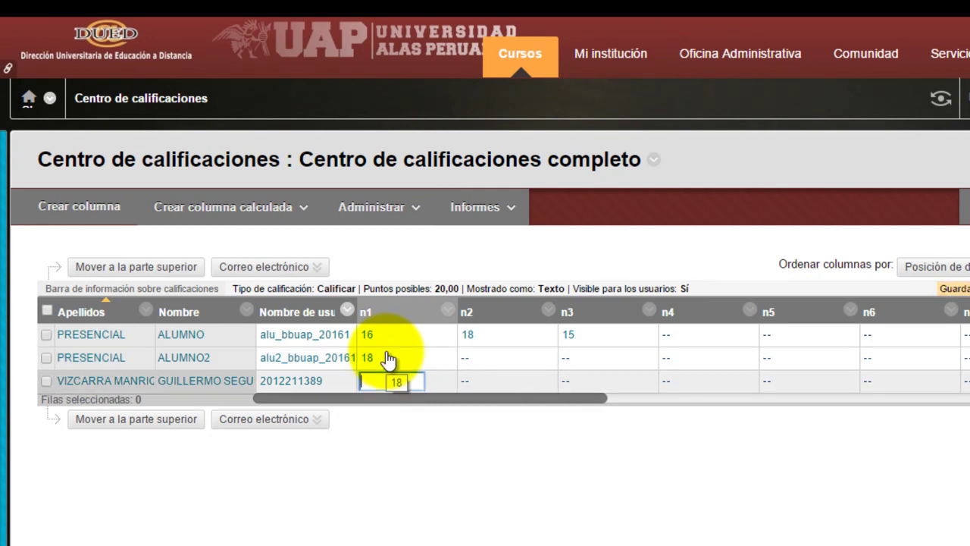
Step: Give the third student a grade of 19 in column n1 and 15 in column n2
{"action": "type", "text": "19"}
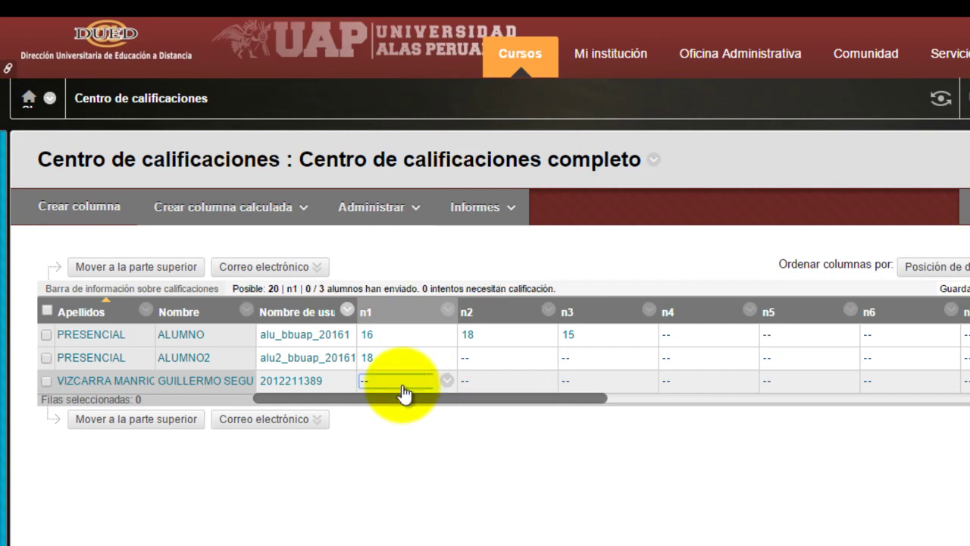
{"action": "key", "text": "Return"}
{"action": "left_click", "coordinate": [496, 382]}
{"action": "type", "text": "1"}
{"action": "key", "text": "Return"}
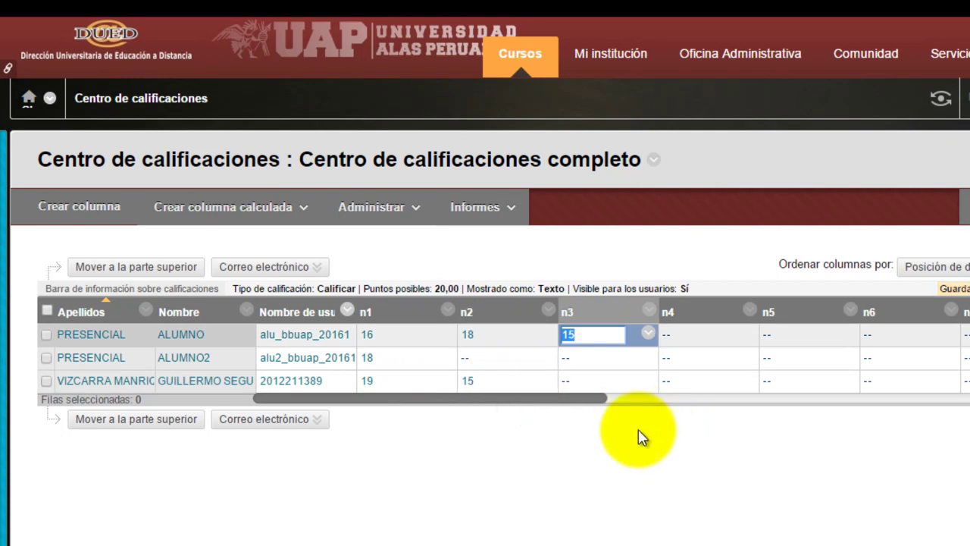
{"action": "left_click", "coordinate": [591, 422]}
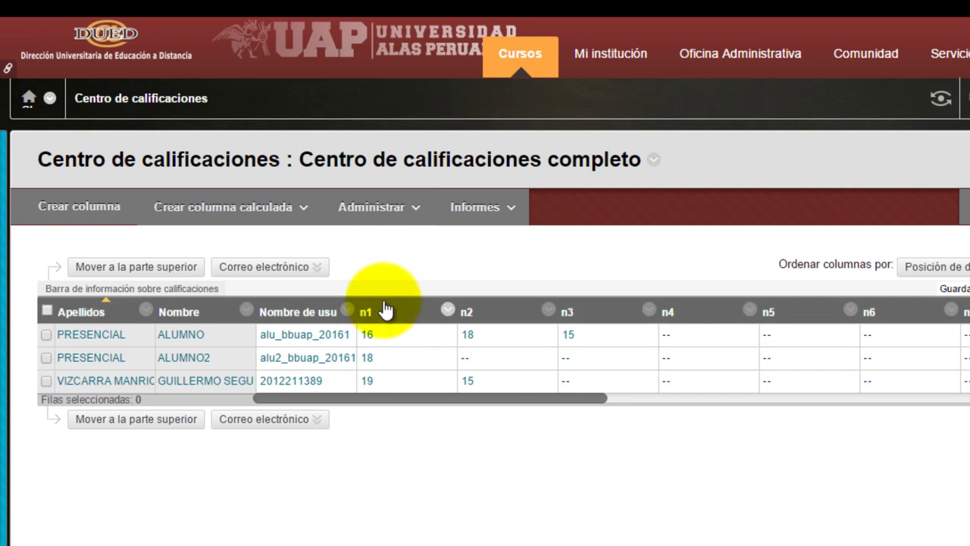
Step: Record the second student's missing submissions by entering NSP in columns n2 and n3
{"action": "mouse_move", "coordinate": [510, 319]}
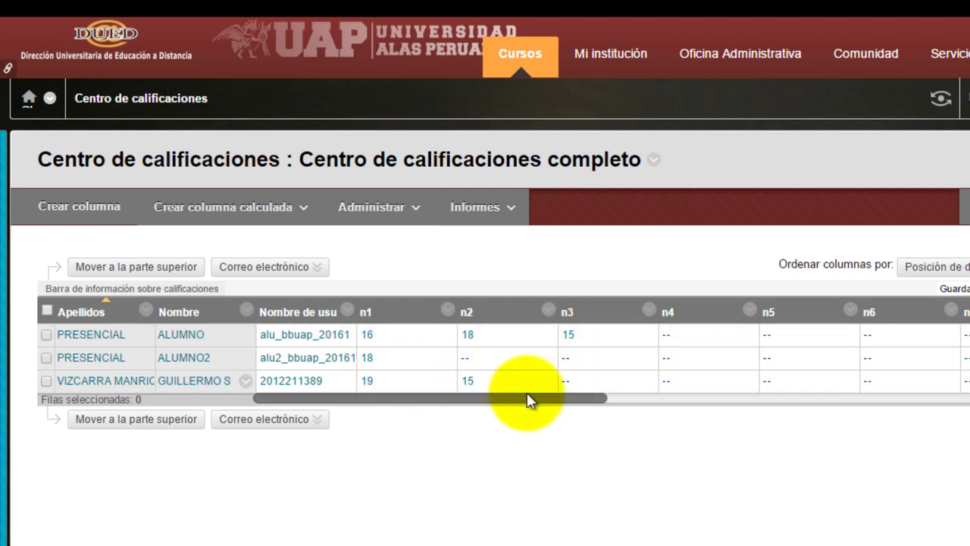
{"action": "left_click_drag", "start_coordinate": [543, 402], "coordinate": [696, 395]}
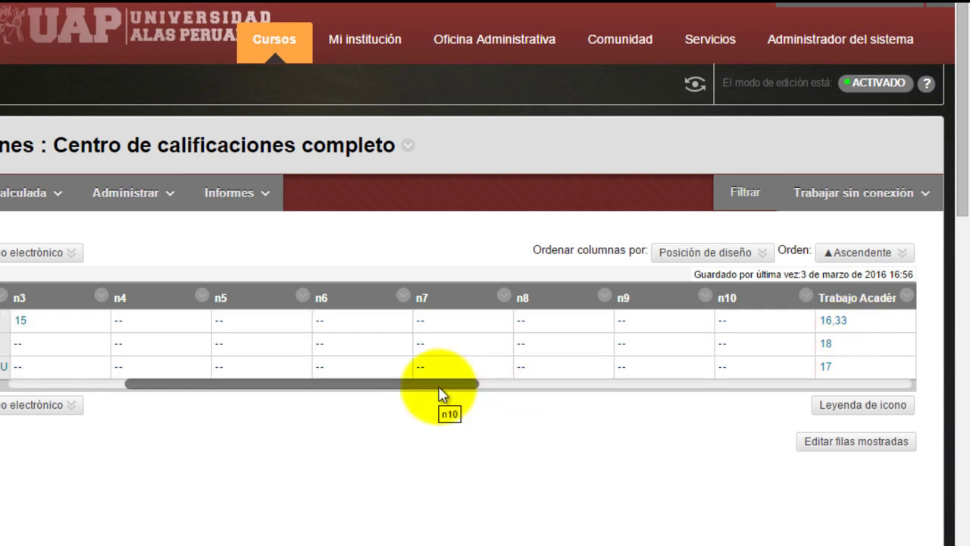
{"action": "left_click_drag", "start_coordinate": [442, 394], "coordinate": [290, 393]}
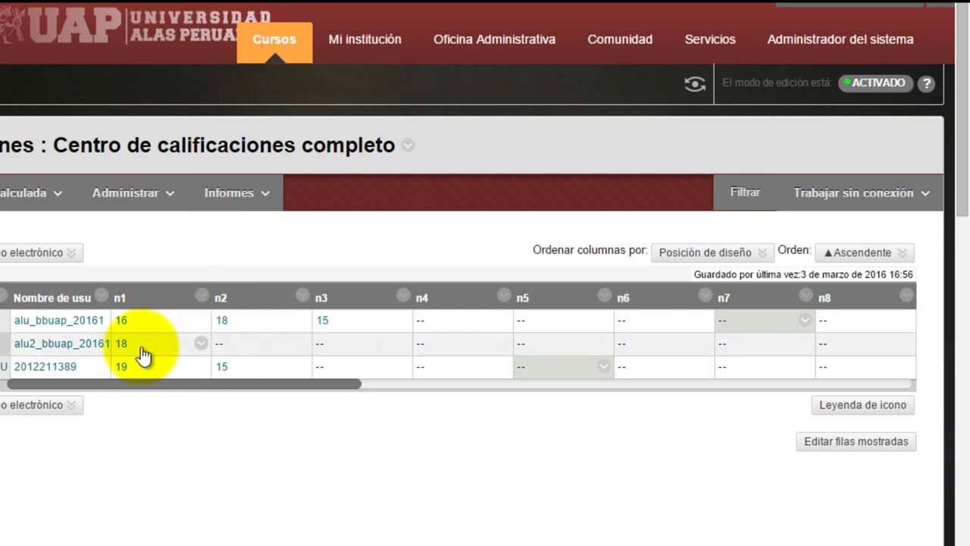
{"action": "left_click", "coordinate": [265, 347]}
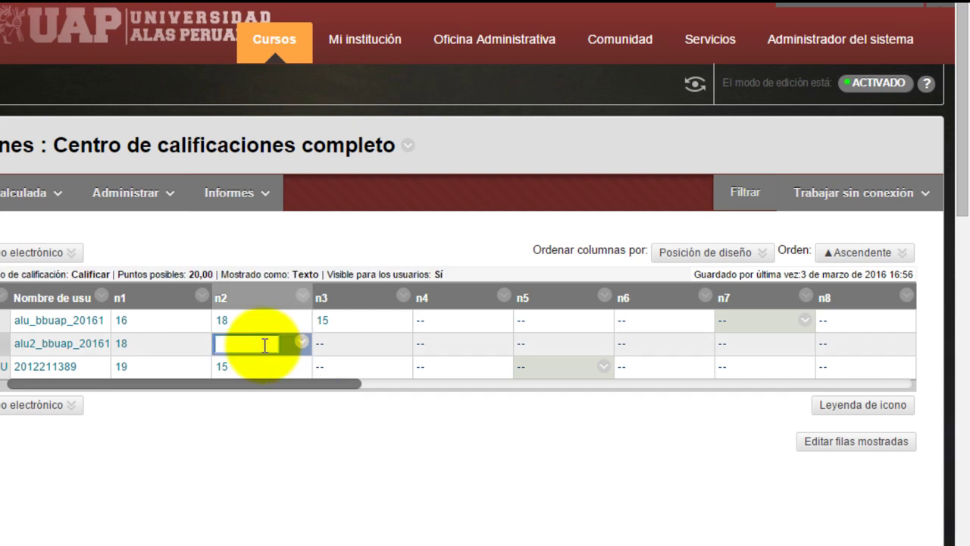
{"action": "type", "text": "NSP"}
{"action": "key", "text": "Return"}
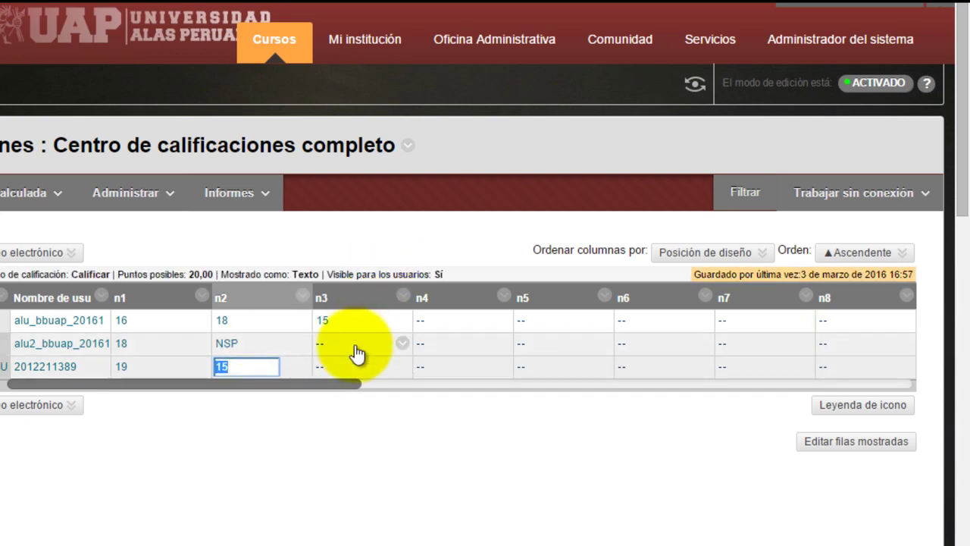
{"action": "left_click", "coordinate": [357, 347]}
{"action": "type", "text": "NSP"}
{"action": "key", "text": "Return"}
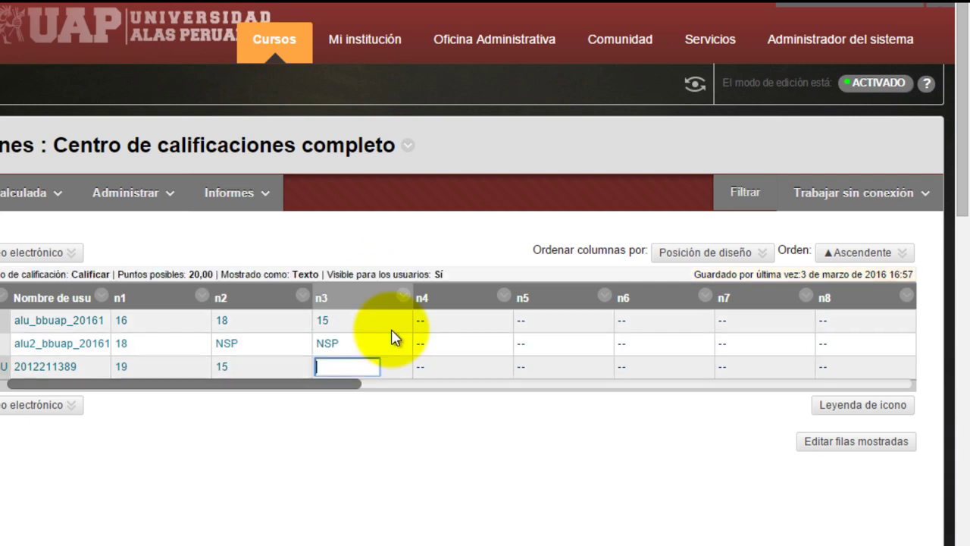
Step: Enter NSP in column n3 for the third student and review the Trabajo Académico averages
{"action": "type", "text": "NSP"}
{"action": "key", "text": "Return"}
{"action": "left_click", "coordinate": [418, 324]}
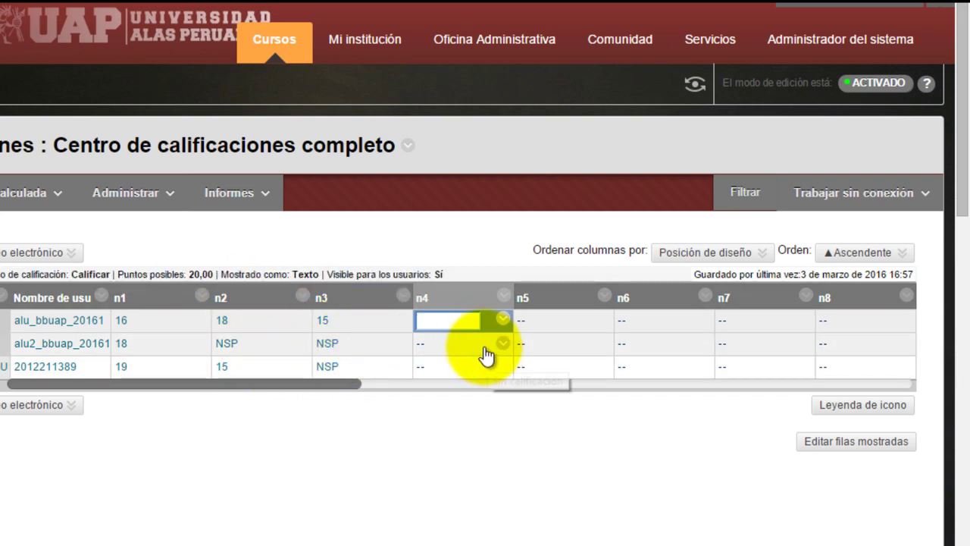
{"action": "left_click", "coordinate": [421, 383]}
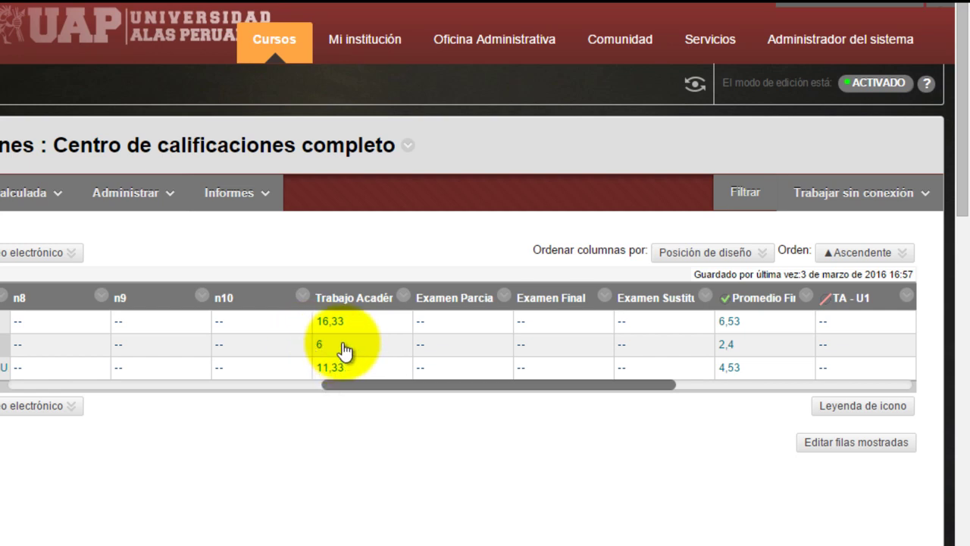
{"action": "left_click_drag", "start_coordinate": [447, 383], "coordinate": [173, 372]}
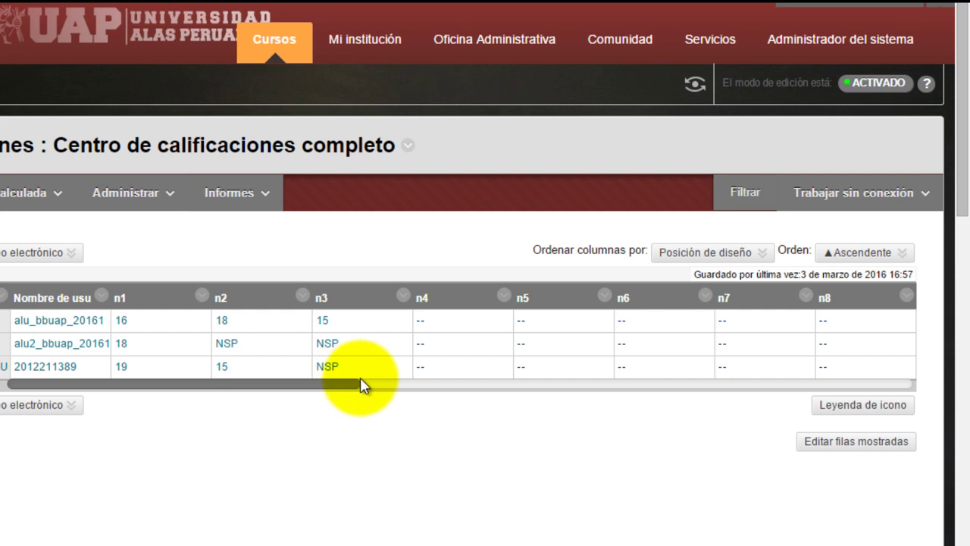
Step: Compare the students' grades and NSP marks in columns n1 to n3 with their Trabajo Académico averages
{"action": "left_click_drag", "start_coordinate": [360, 385], "coordinate": [475, 388]}
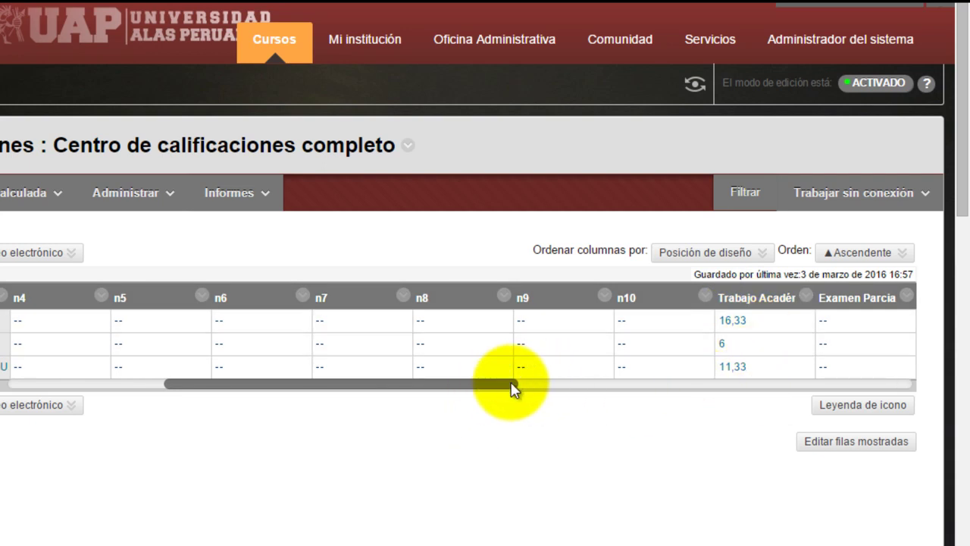
{"action": "left_click_drag", "start_coordinate": [498, 390], "coordinate": [147, 390]}
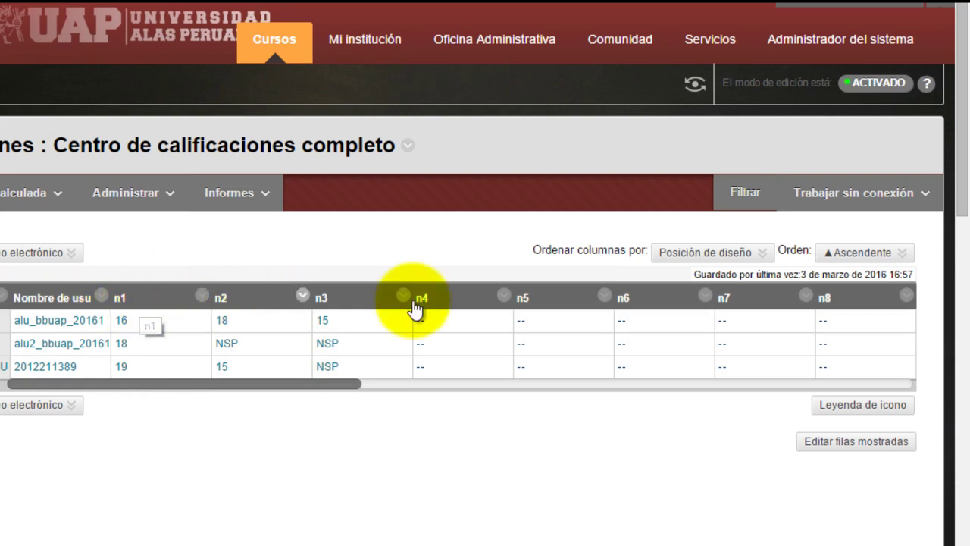
{"action": "left_click_drag", "start_coordinate": [347, 382], "coordinate": [426, 385]}
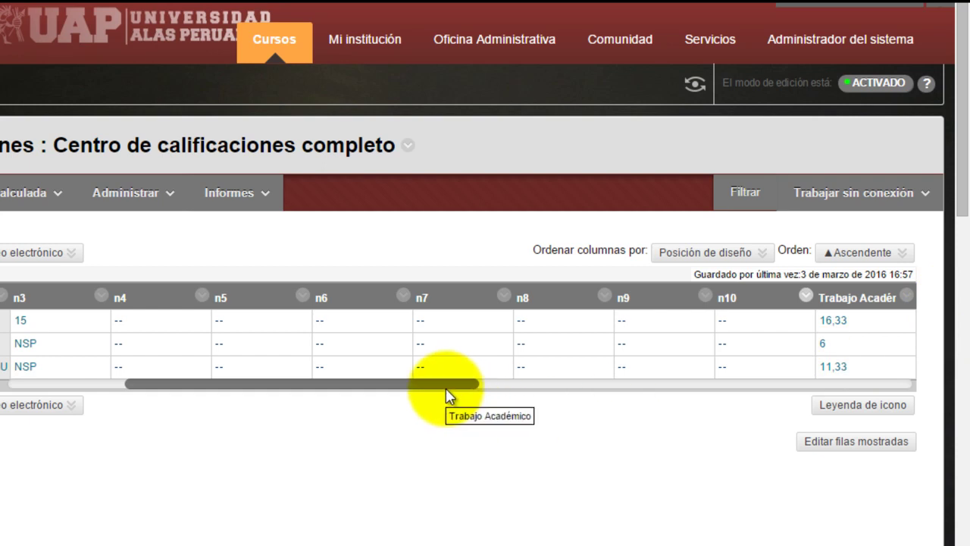
{"action": "left_click_drag", "start_coordinate": [370, 392], "coordinate": [231, 390]}
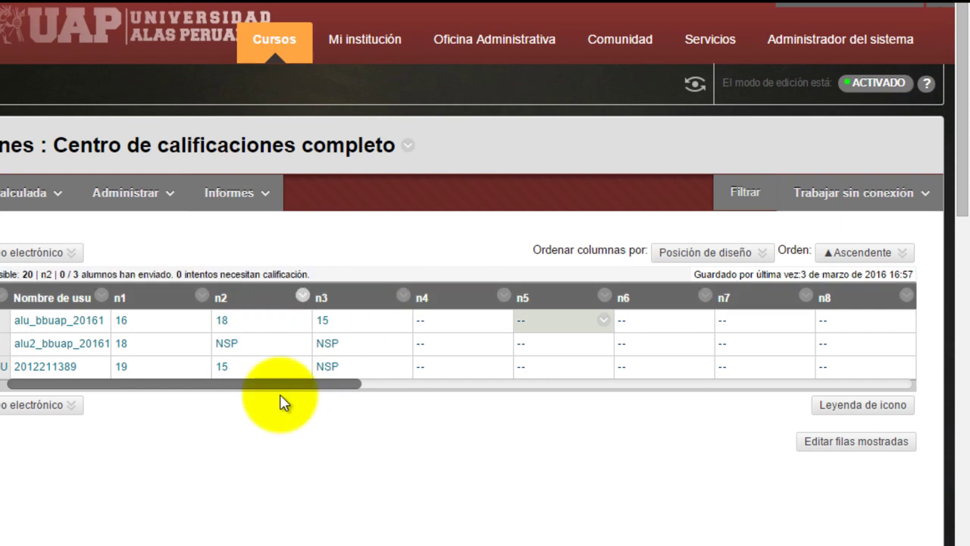
Step: Open column n1's information for editing and set its grade center name to "Práctica Calificada"
{"action": "mouse_move", "coordinate": [353, 311]}
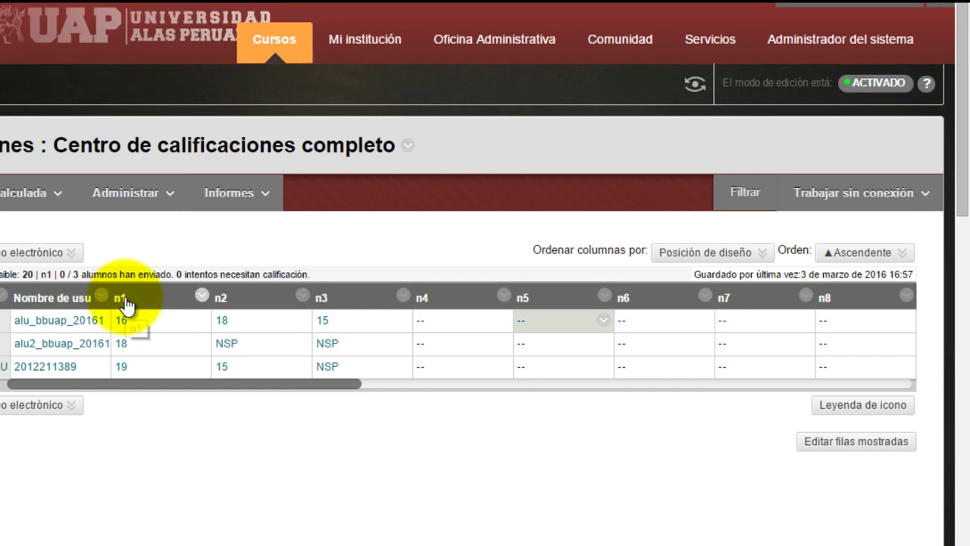
{"action": "left_click", "coordinate": [202, 296]}
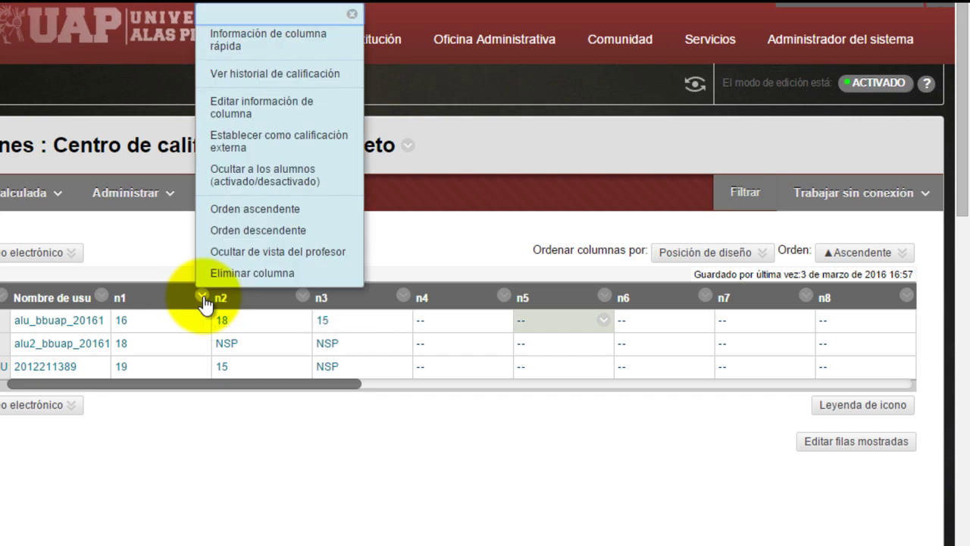
{"action": "left_click", "coordinate": [262, 113]}
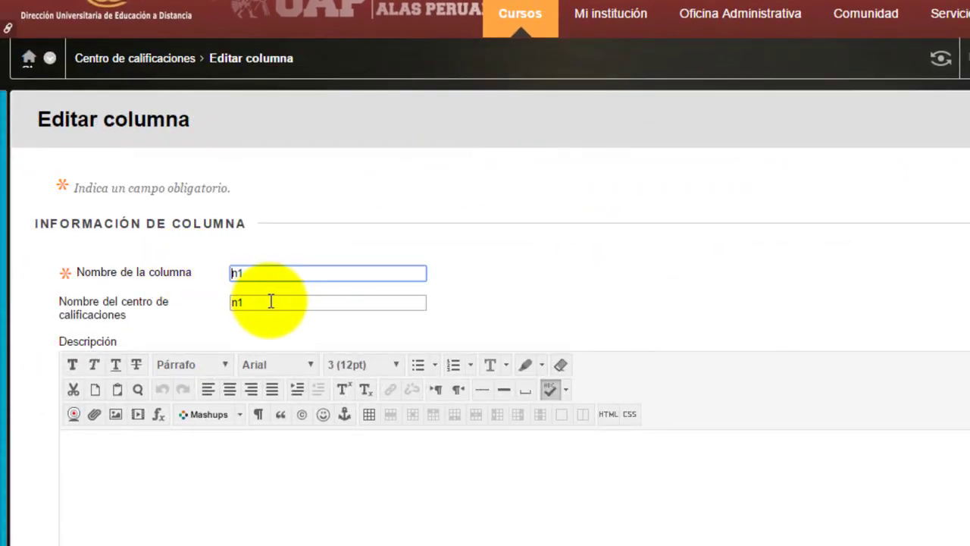
{"action": "scroll", "coordinate": [270, 301], "scroll_direction": "down", "scroll_amount": 2}
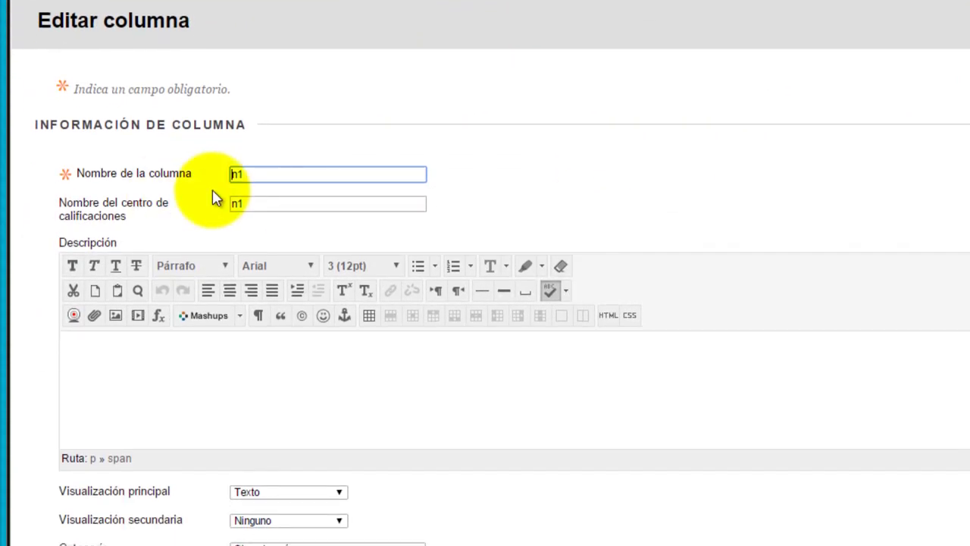
{"action": "left_click", "coordinate": [266, 202]}
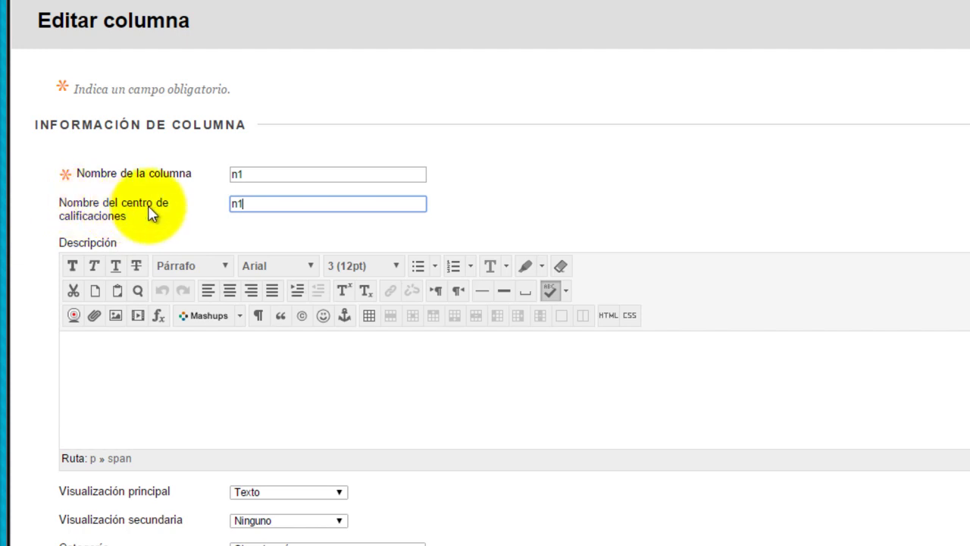
{"action": "double_click", "coordinate": [235, 203]}
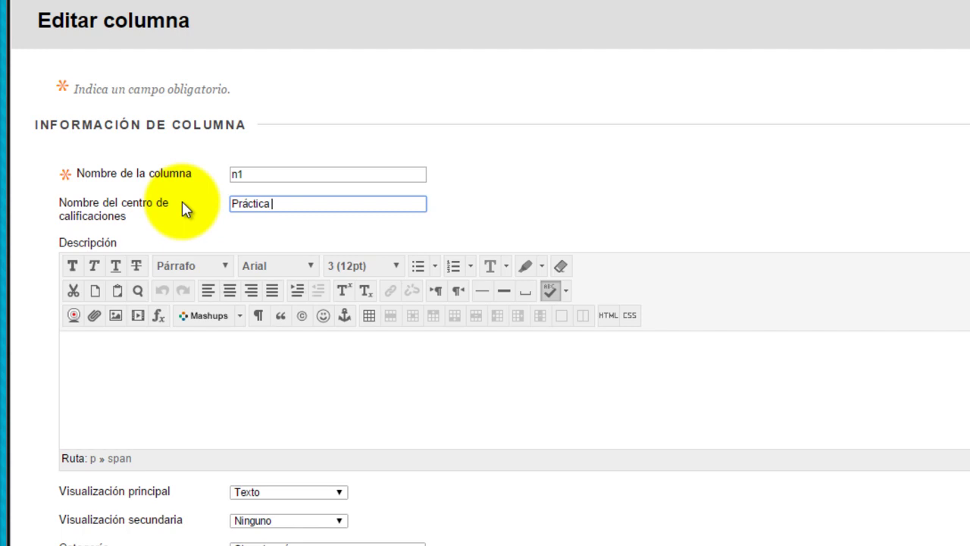
{"action": "type", "text": "Práctica Calificada"}
Step: Describe column n1 as "Práctica calificada que corresponde hasta antes de la evaluación Parcial" and submit the column changes
{"action": "left_click", "coordinate": [329, 379]}
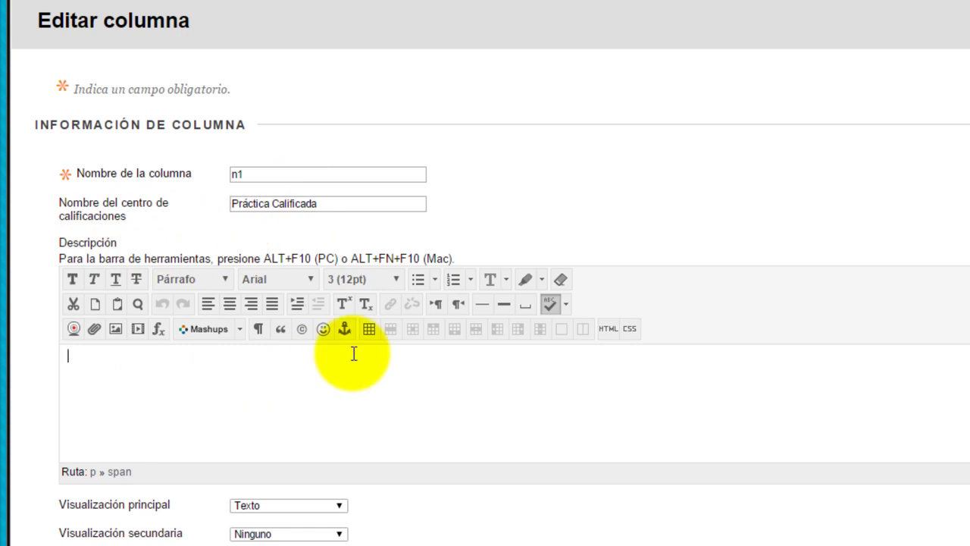
{"action": "type", "text": "Práctica calificada que corresponde hasta antes de la evaluación Parcial"}
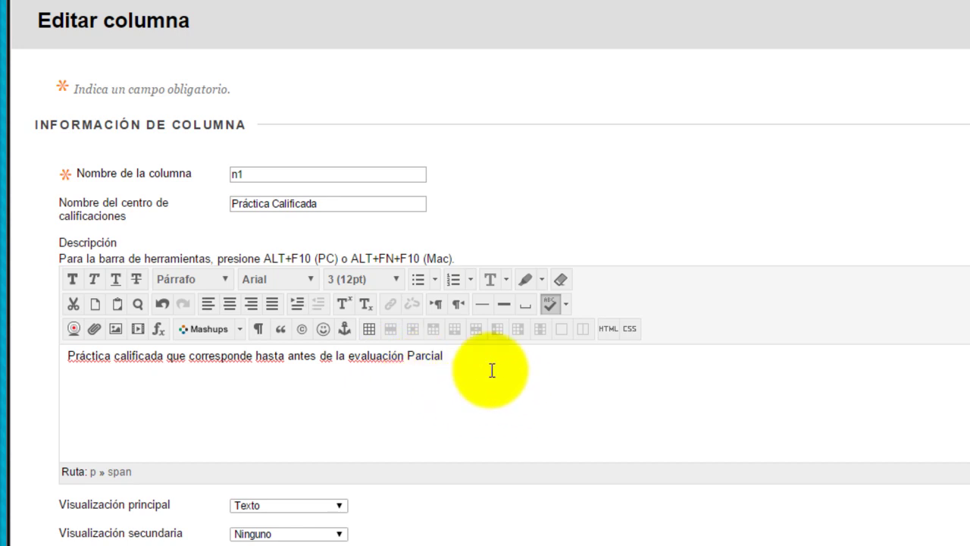
{"action": "scroll", "coordinate": [589, 377], "scroll_direction": "down", "scroll_amount": 5}
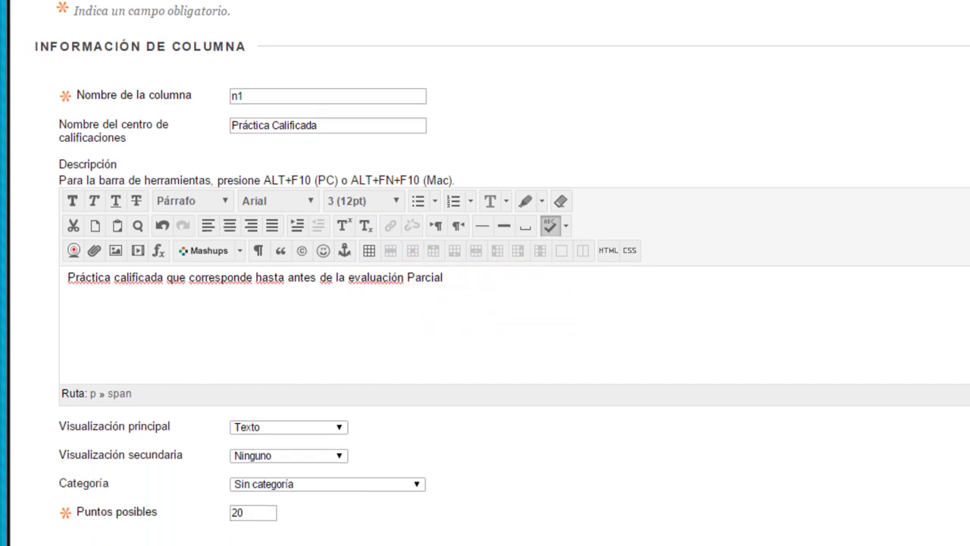
{"action": "scroll", "coordinate": [485, 273], "scroll_direction": "down", "scroll_amount": 4}
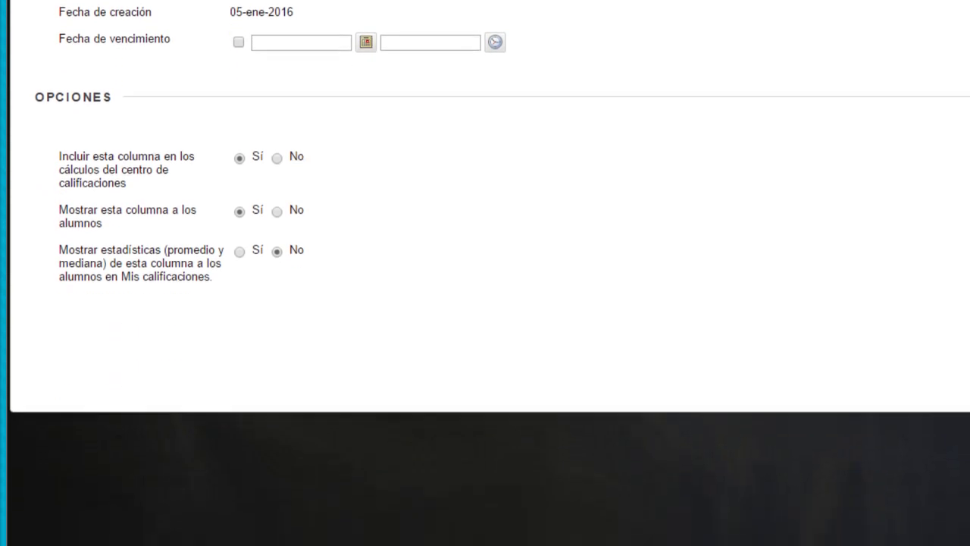
{"action": "scroll", "coordinate": [485, 273], "scroll_direction": "up", "scroll_amount": 6}
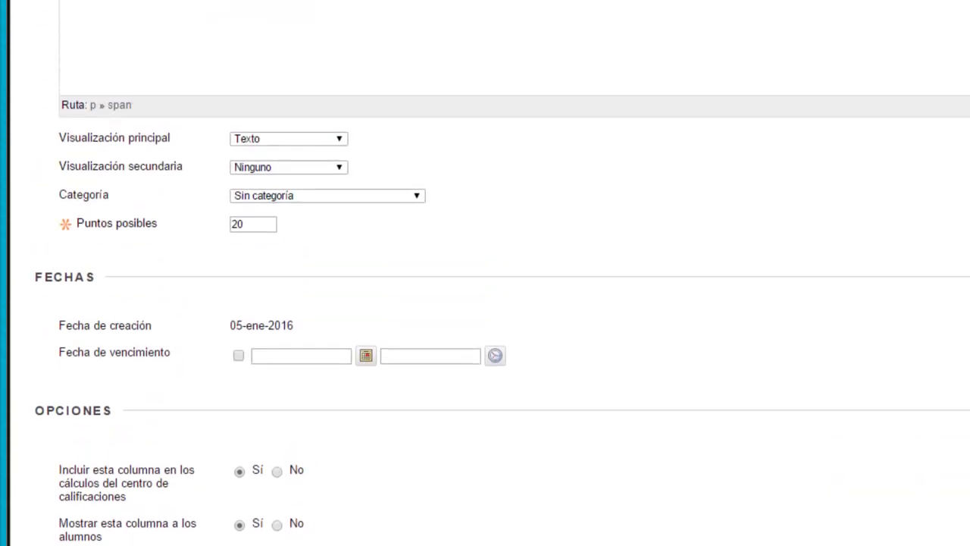
{"action": "scroll", "coordinate": [485, 273], "scroll_direction": "up", "scroll_amount": 4}
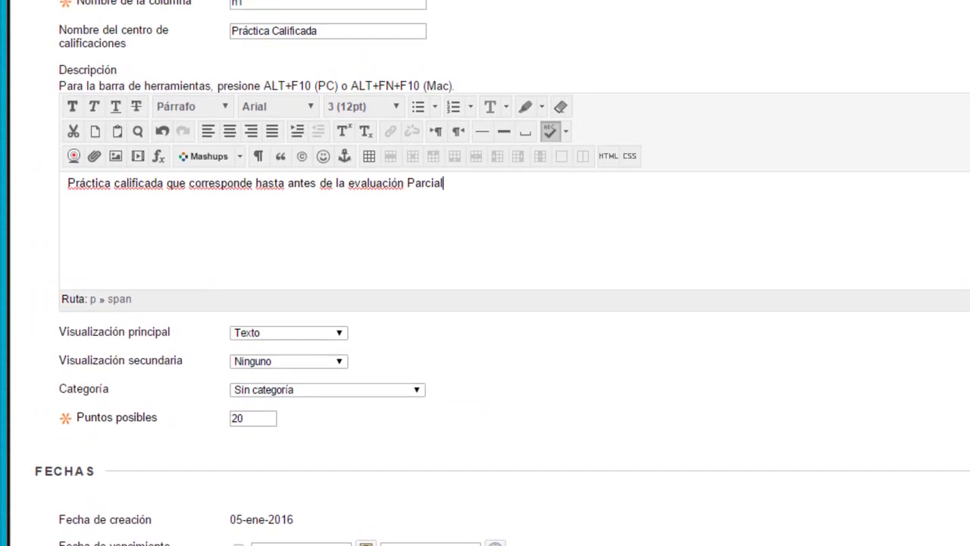
{"action": "scroll", "coordinate": [485, 273], "scroll_direction": "up", "scroll_amount": 1}
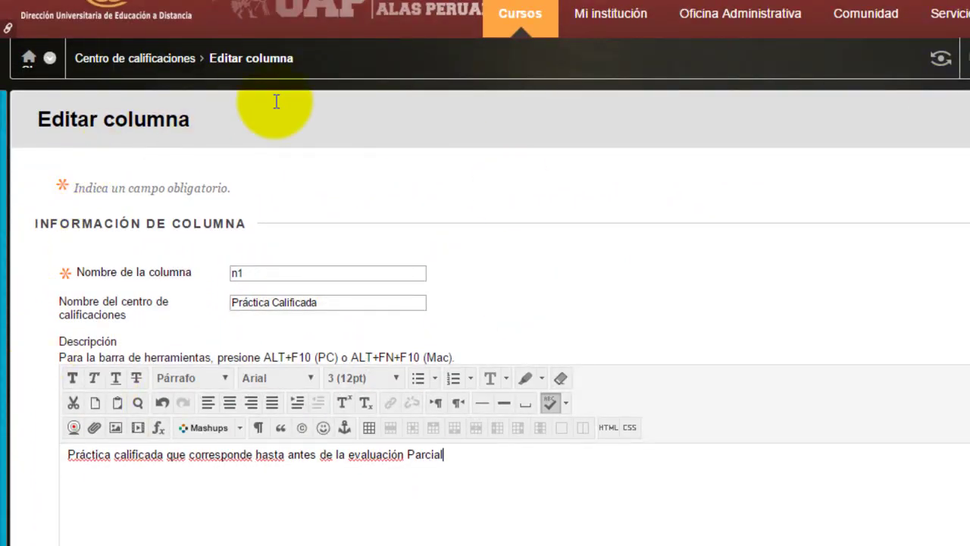
{"action": "left_click_drag", "start_coordinate": [314, 301], "coordinate": [191, 281]}
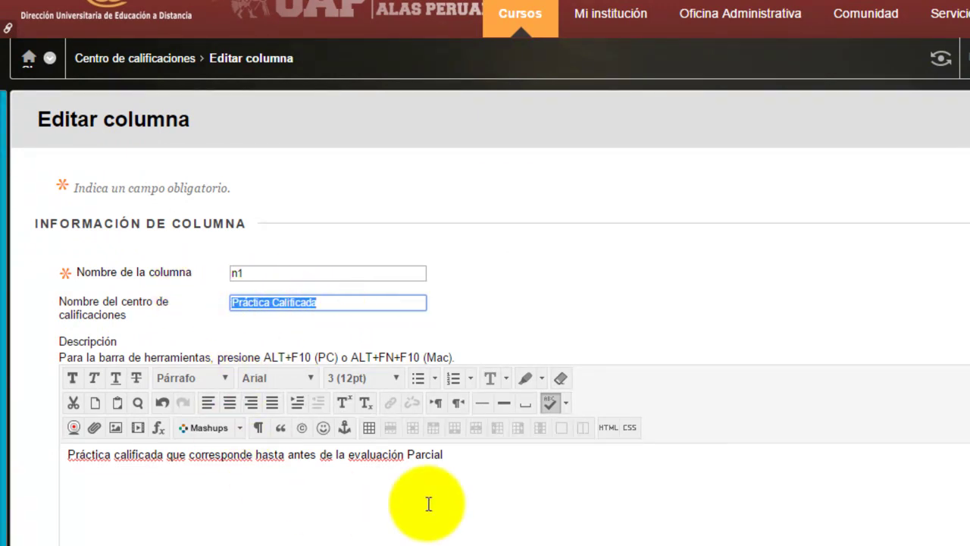
{"action": "left_click_drag", "start_coordinate": [485, 456], "coordinate": [34, 472]}
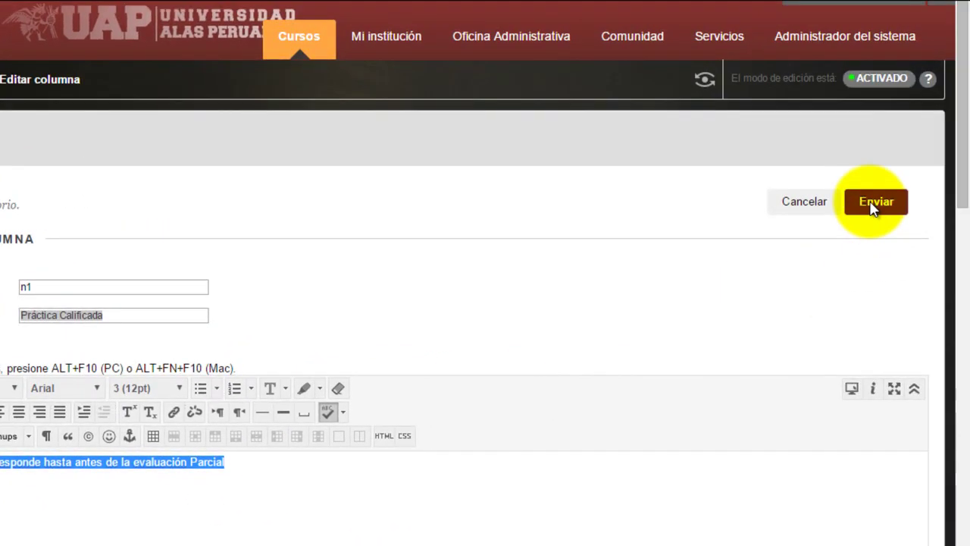
{"action": "left_click", "coordinate": [876, 207]}
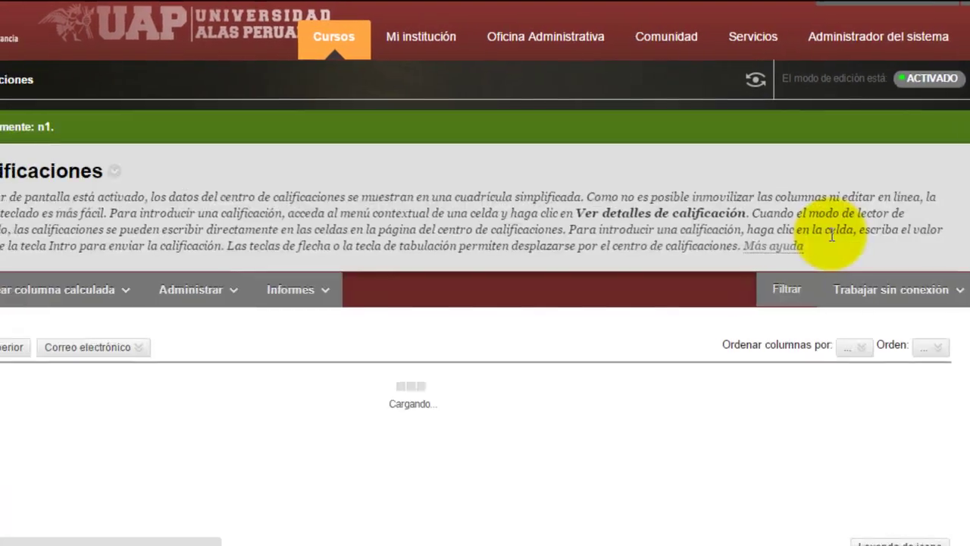
Step: Set column n2's grade center name to "Laboratorio", add a description ending in "de software", and submit the changes
{"action": "mouse_move", "coordinate": [349, 318]}
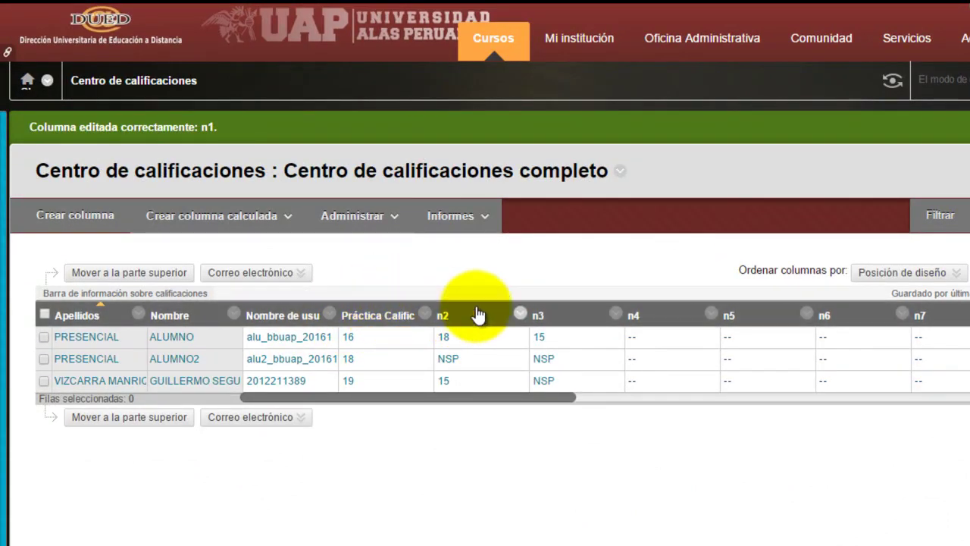
{"action": "left_click", "coordinate": [521, 313]}
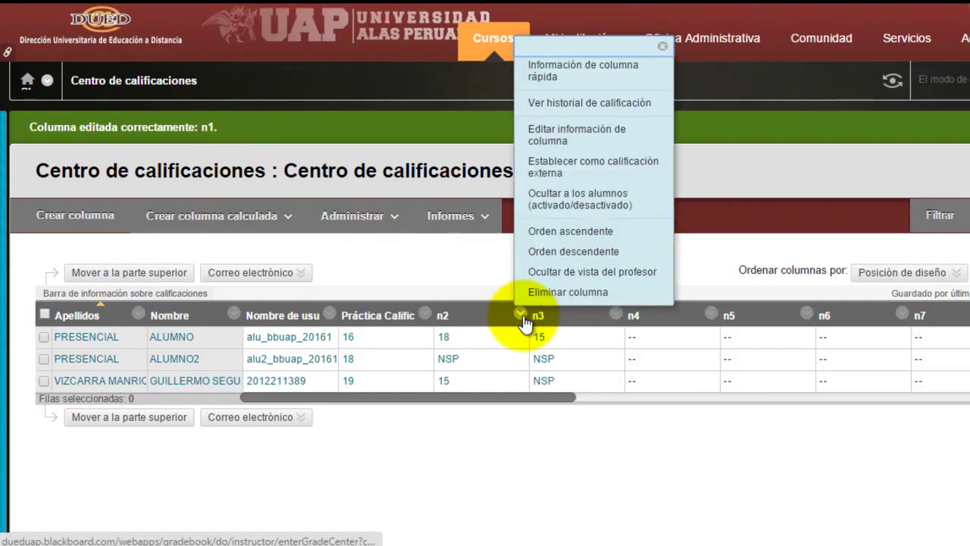
{"action": "left_click", "coordinate": [551, 140]}
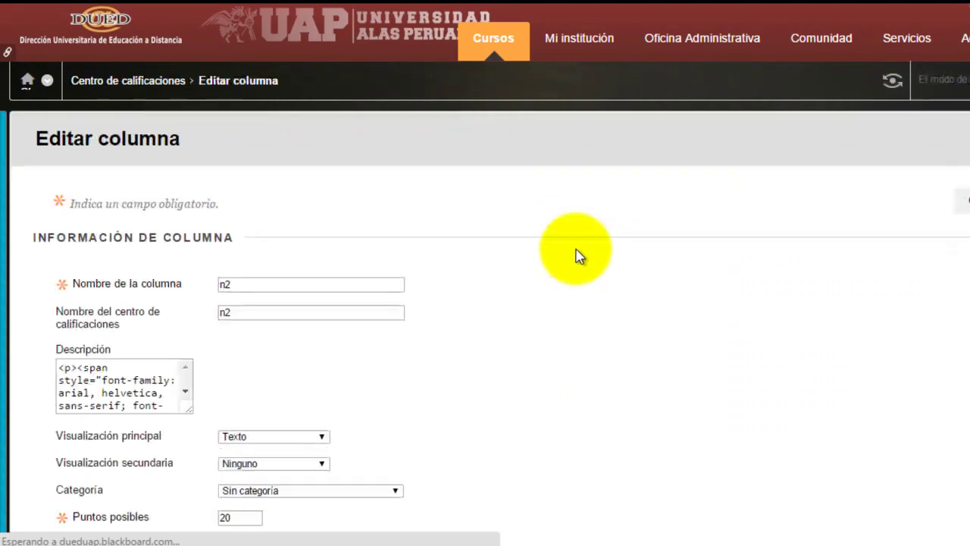
{"action": "key", "text": "Tab"}
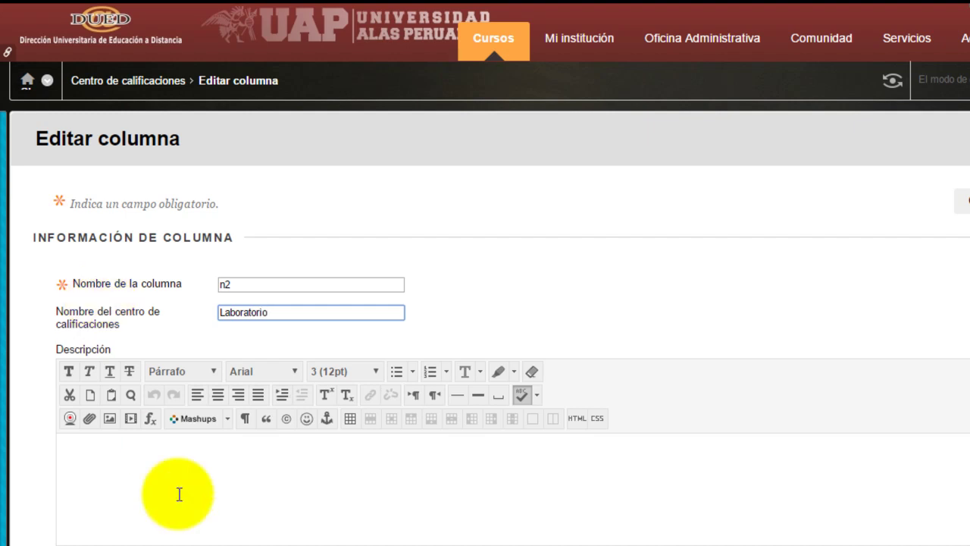
{"action": "left_click", "coordinate": [223, 509]}
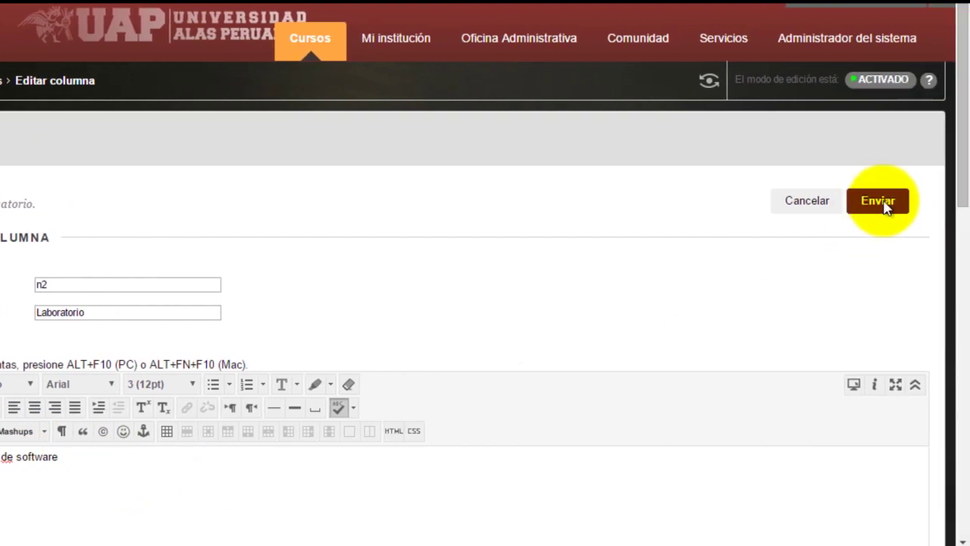
{"action": "left_click", "coordinate": [865, 212]}
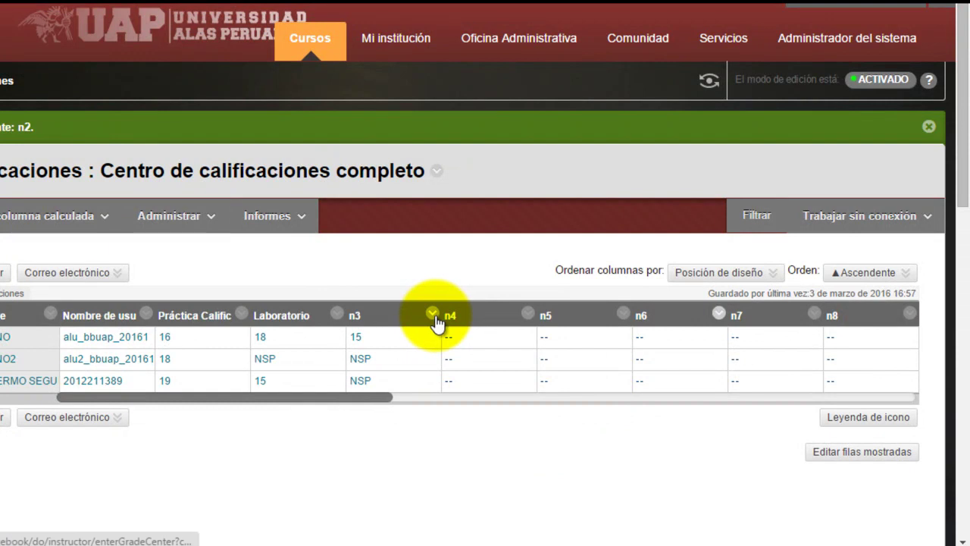
Step: Set column n3's grade center name to "Exposición", describe it as "Exposición individual del proyecto final", and submit the changes
{"action": "left_click", "coordinate": [435, 315]}
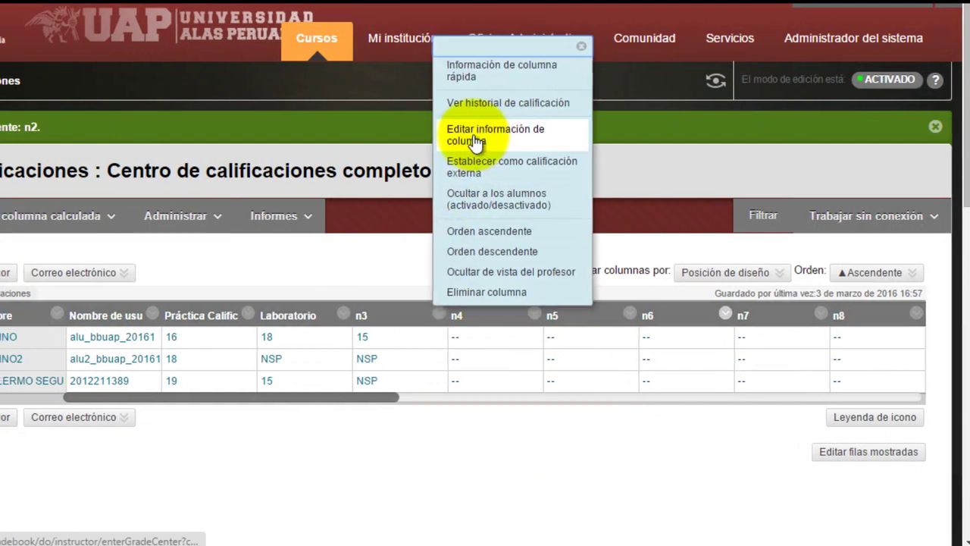
{"action": "left_click", "coordinate": [594, 144]}
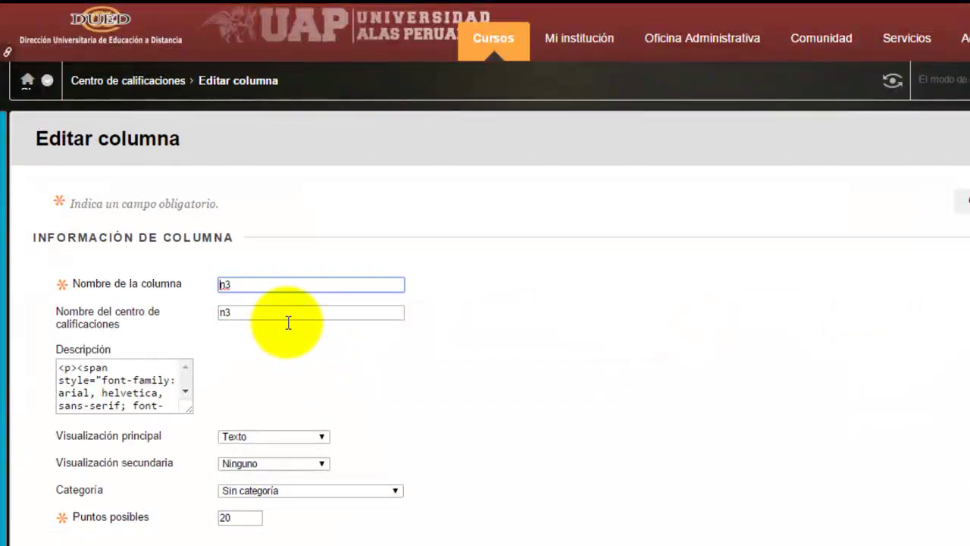
{"action": "key", "text": "Tab"}
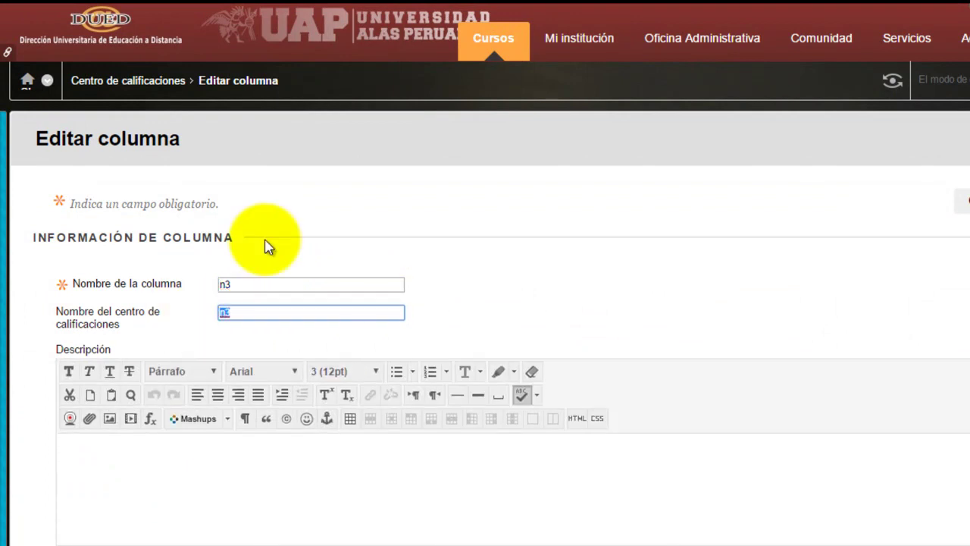
{"action": "type", "text": "Expo"}
{"action": "type", "text": "sición"}
{"action": "left_click", "coordinate": [237, 485]}
{"action": "type", "text": "Exposición individual del proyecto final"}
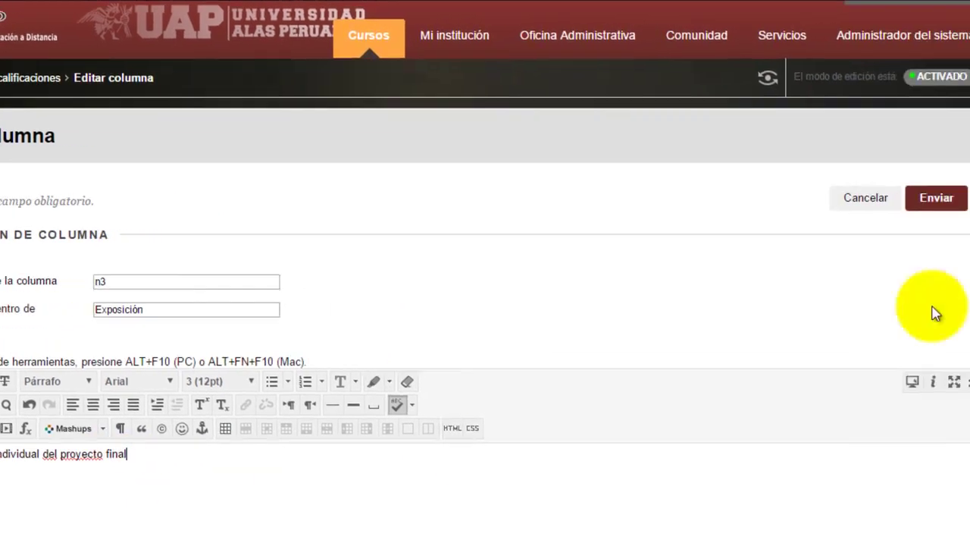
{"action": "left_click", "coordinate": [879, 198]}
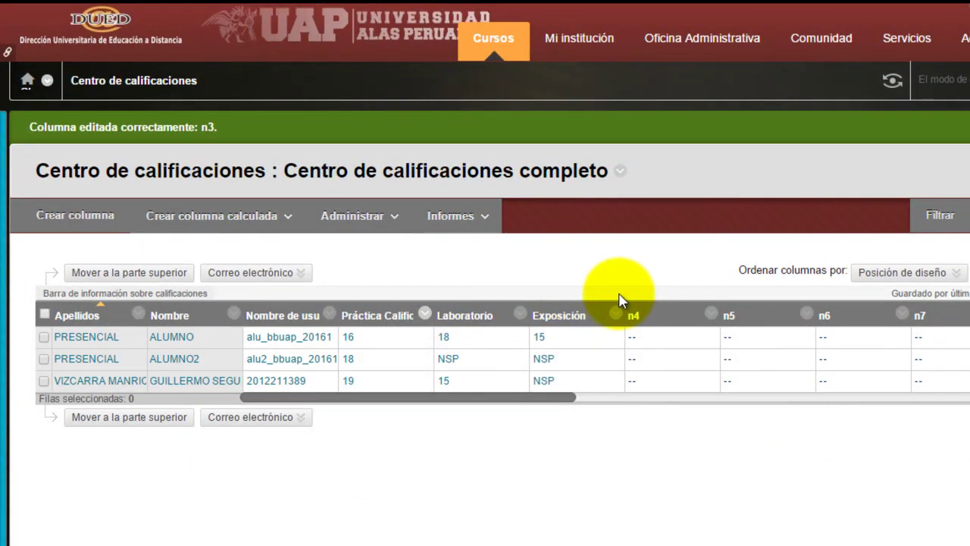
Step: Review the renamed grade columns and check the second student's entry in the Laboratorio column
{"action": "left_click_drag", "start_coordinate": [542, 398], "coordinate": [447, 400]}
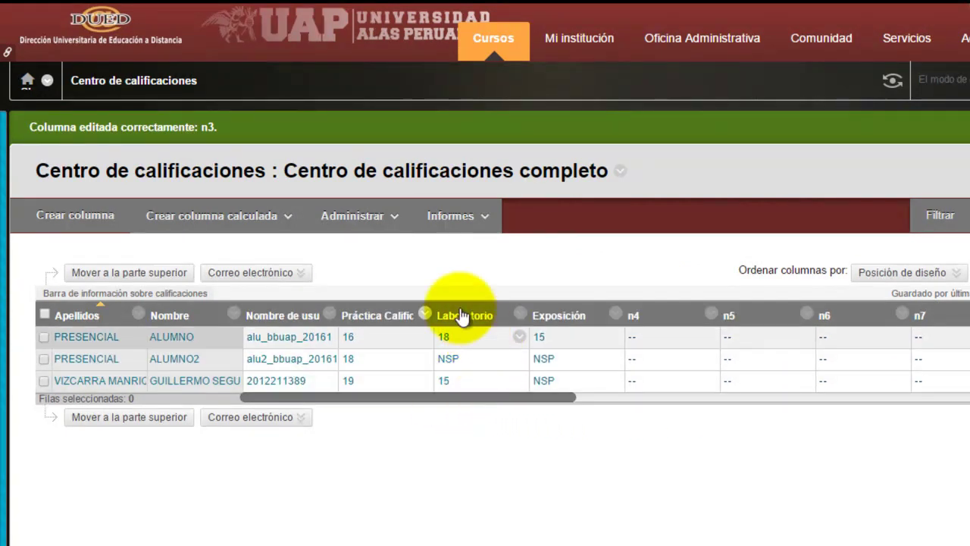
{"action": "mouse_move", "coordinate": [561, 316]}
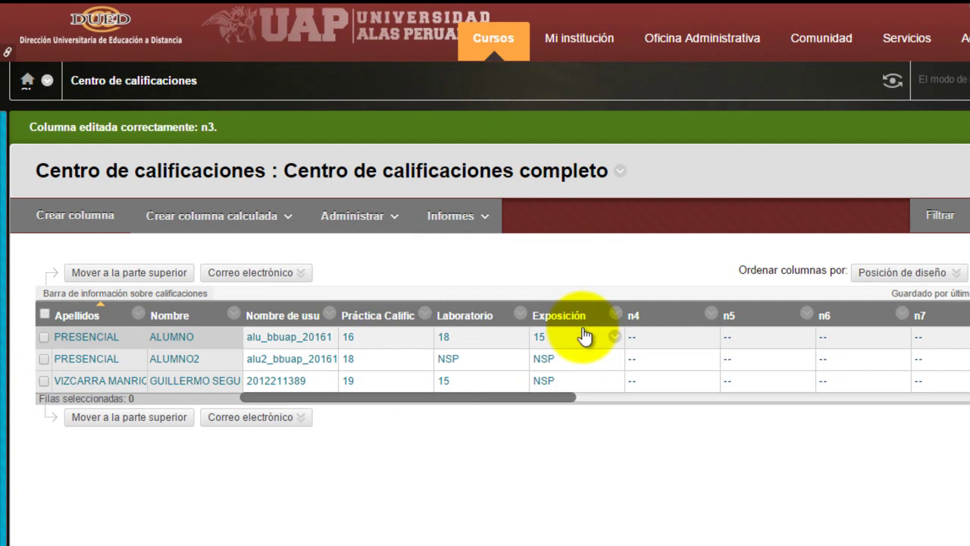
{"action": "left_click", "coordinate": [462, 364]}
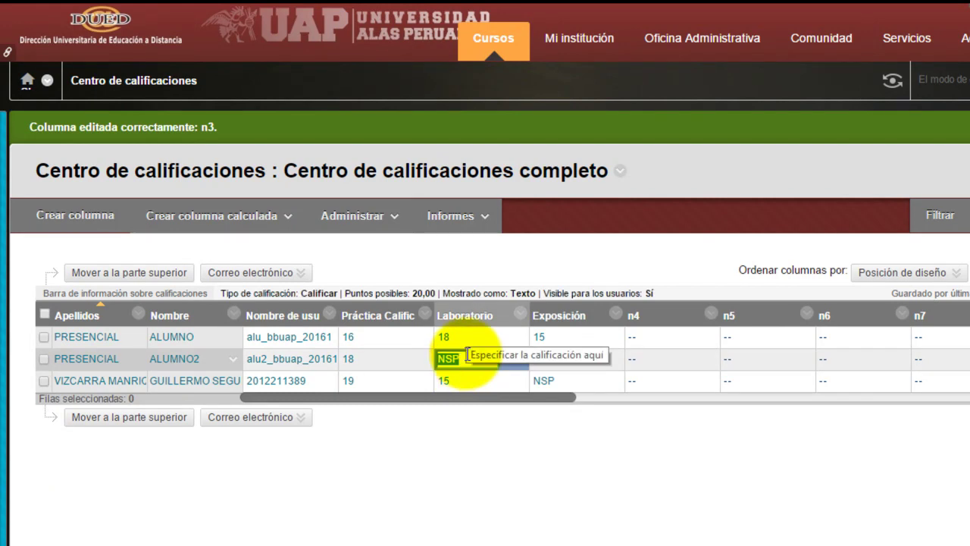
{"action": "key", "text": "Return"}
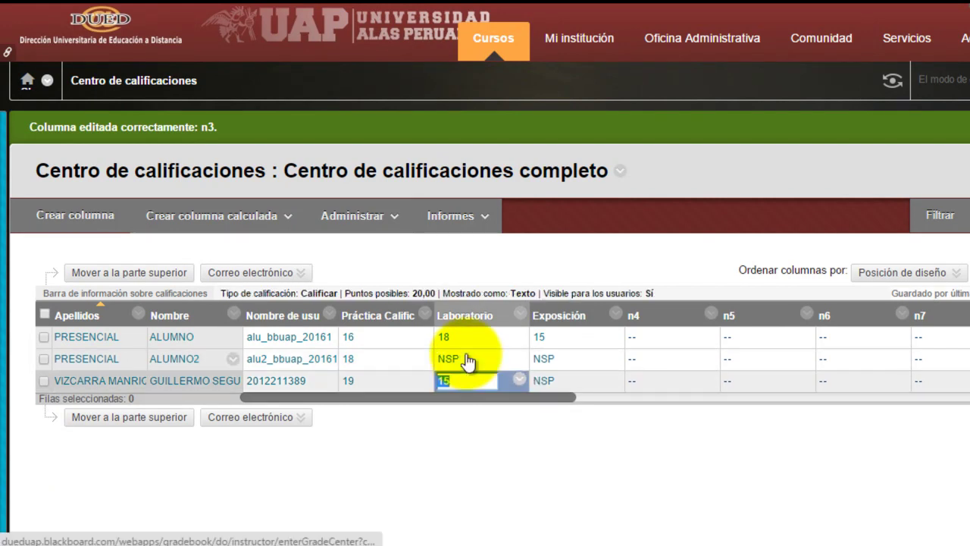
Step: Enter the first student's exam grades: 16 for Examen Parcial and 17 for Examen Final
{"action": "left_click_drag", "start_coordinate": [520, 396], "coordinate": [609, 401]}
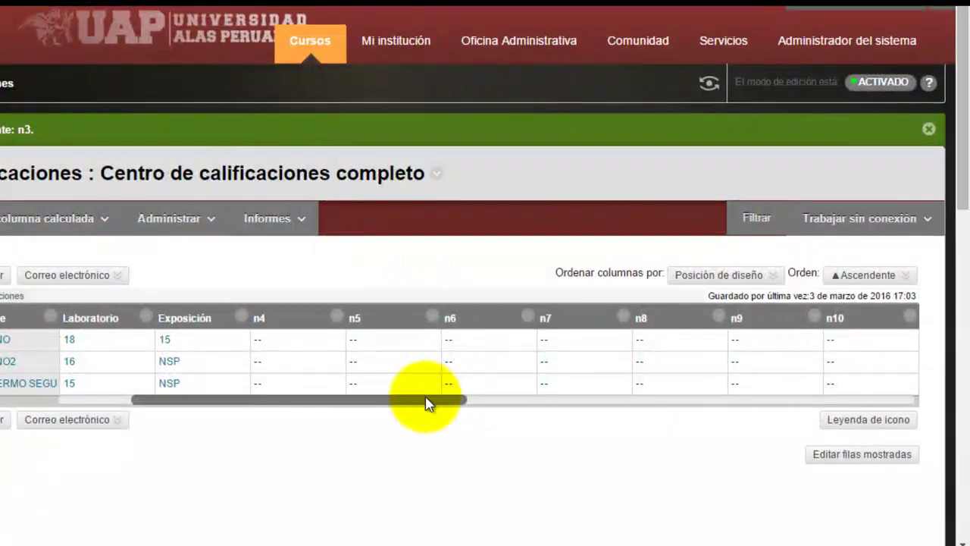
{"action": "left_click_drag", "start_coordinate": [426, 403], "coordinate": [459, 411]}
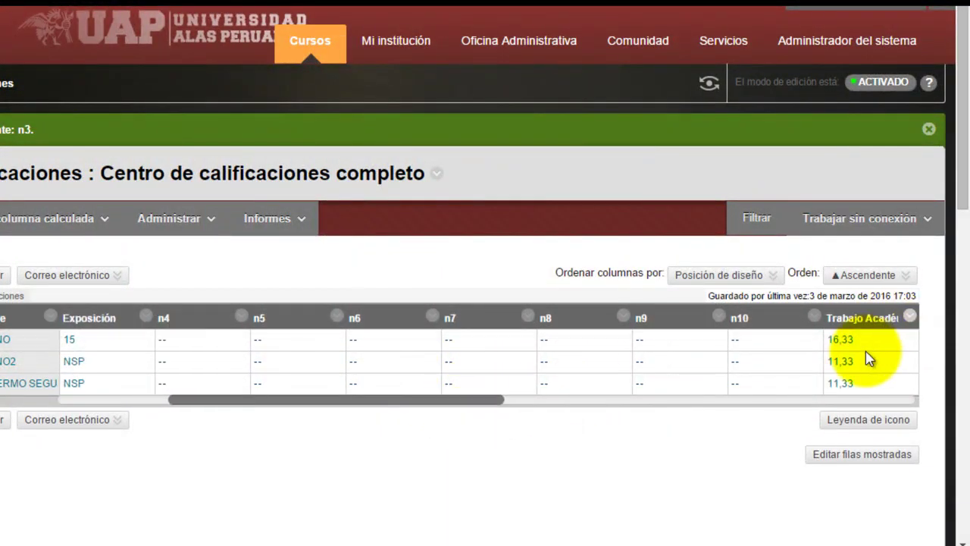
{"action": "left_click_drag", "start_coordinate": [368, 403], "coordinate": [245, 412]}
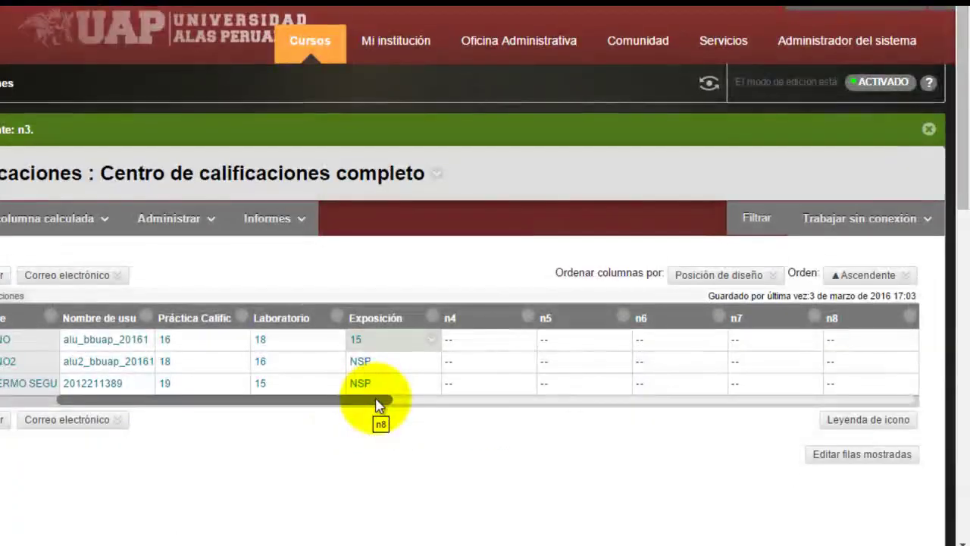
{"action": "left_click_drag", "start_coordinate": [388, 400], "coordinate": [588, 401]}
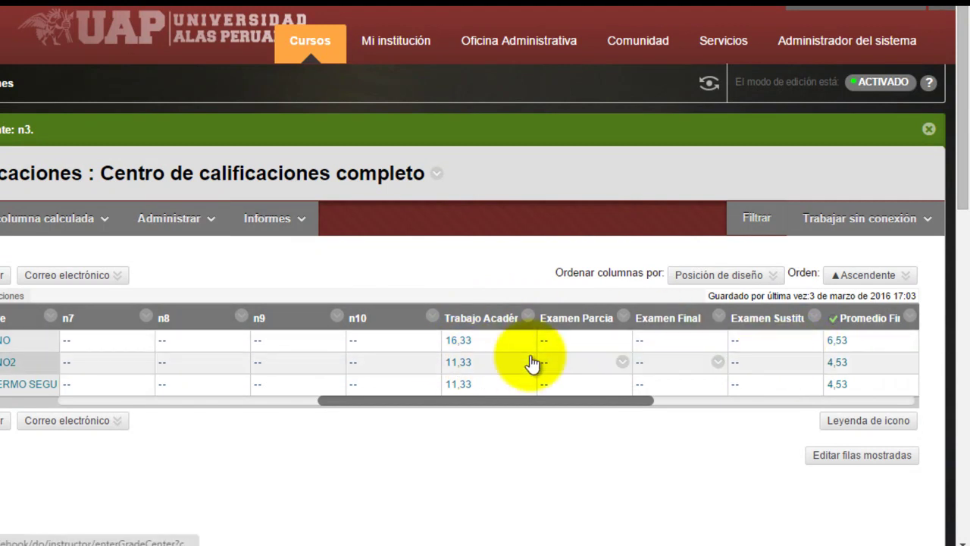
{"action": "left_click", "coordinate": [568, 342]}
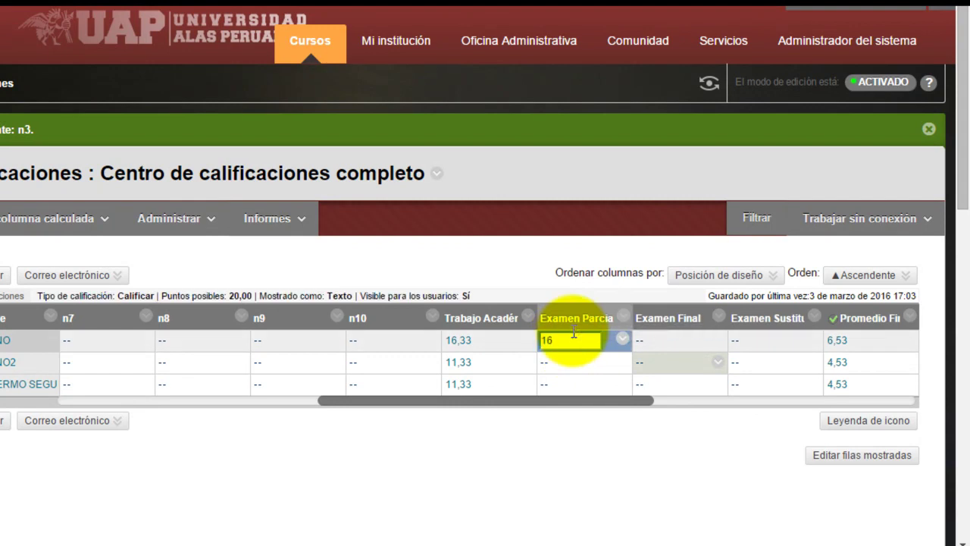
{"action": "type", "text": "16"}
{"action": "key", "text": "Return"}
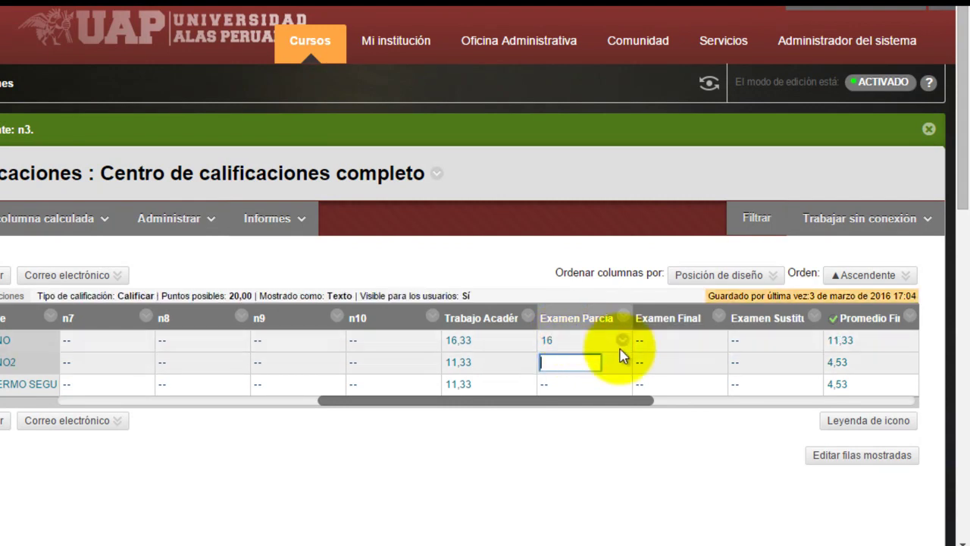
{"action": "left_click", "coordinate": [650, 341]}
{"action": "type", "text": "11"}
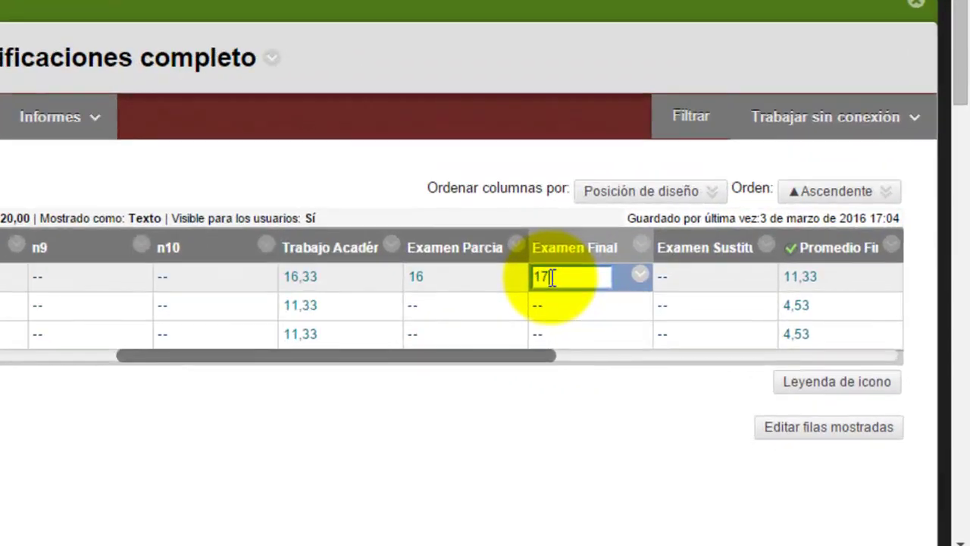
{"action": "key", "text": "Return"}
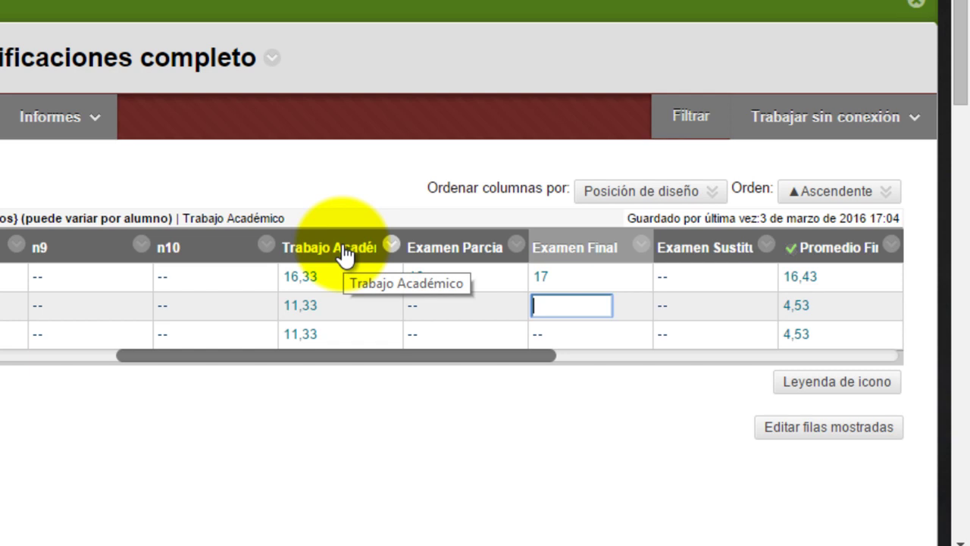
Step: Check the three students' Trabajo Académico averages against their Laboratorio and Exposición grades
{"action": "left_click", "coordinate": [309, 287]}
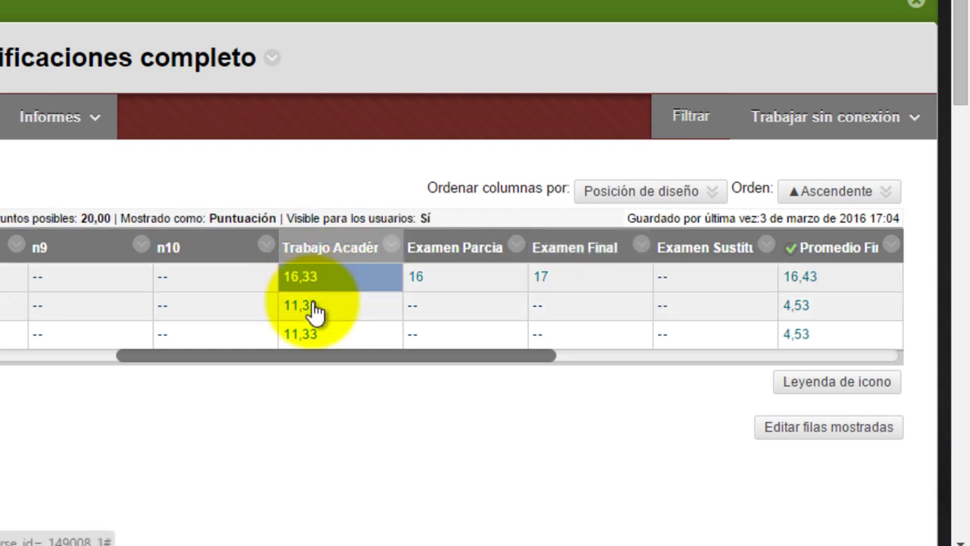
{"action": "left_click", "coordinate": [311, 310]}
{"action": "left_click", "coordinate": [312, 324]}
{"action": "left_click", "coordinate": [312, 311]}
{"action": "left_click", "coordinate": [307, 285]}
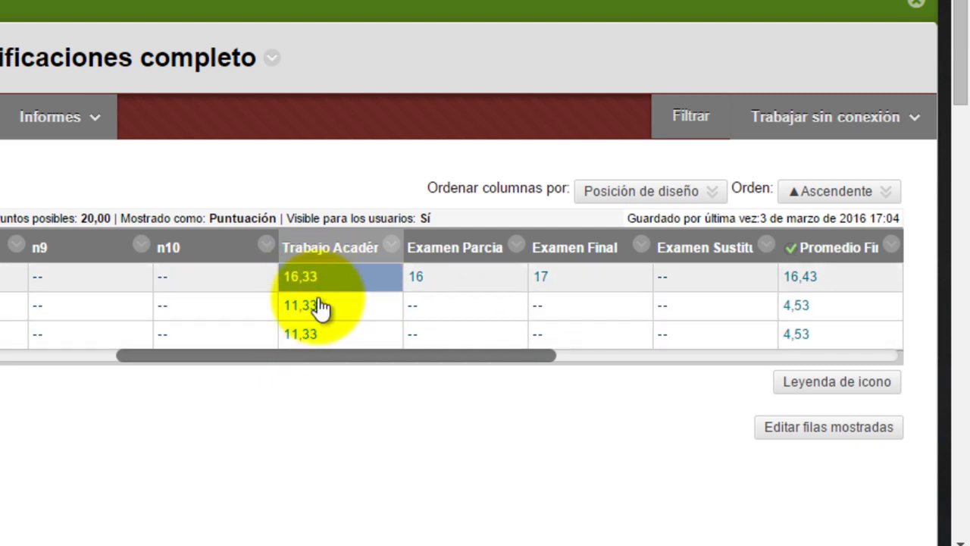
{"action": "left_click_drag", "start_coordinate": [283, 353], "coordinate": [6, 275]}
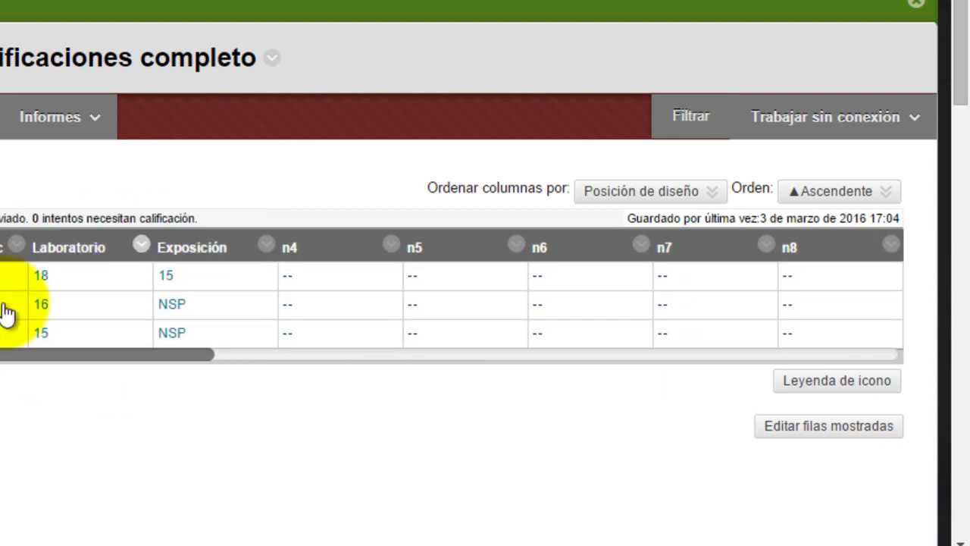
{"action": "left_click_drag", "start_coordinate": [135, 355], "coordinate": [426, 354]}
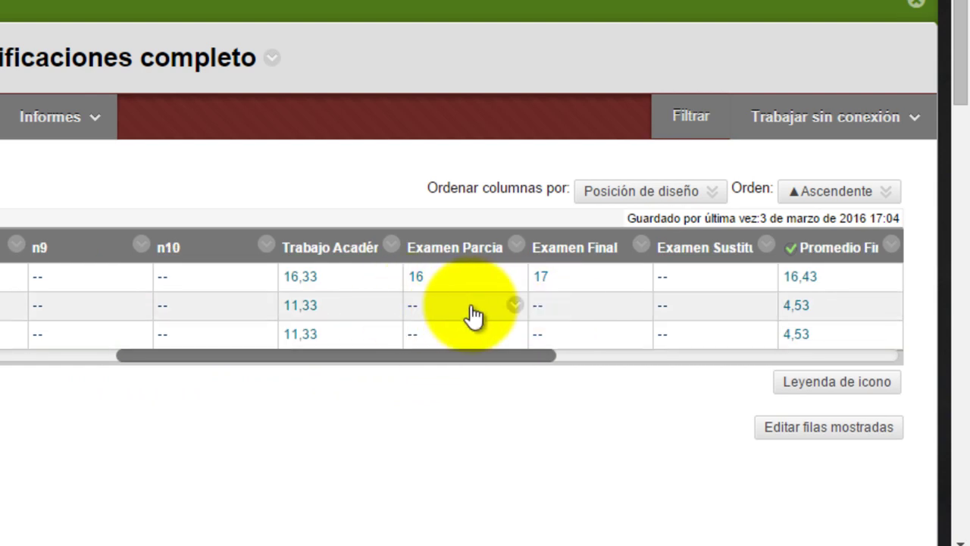
Step: Enter 11 as the second student's Examen Final grade and 11 as the third student's Examen Parcial grade
{"action": "left_click", "coordinate": [576, 303]}
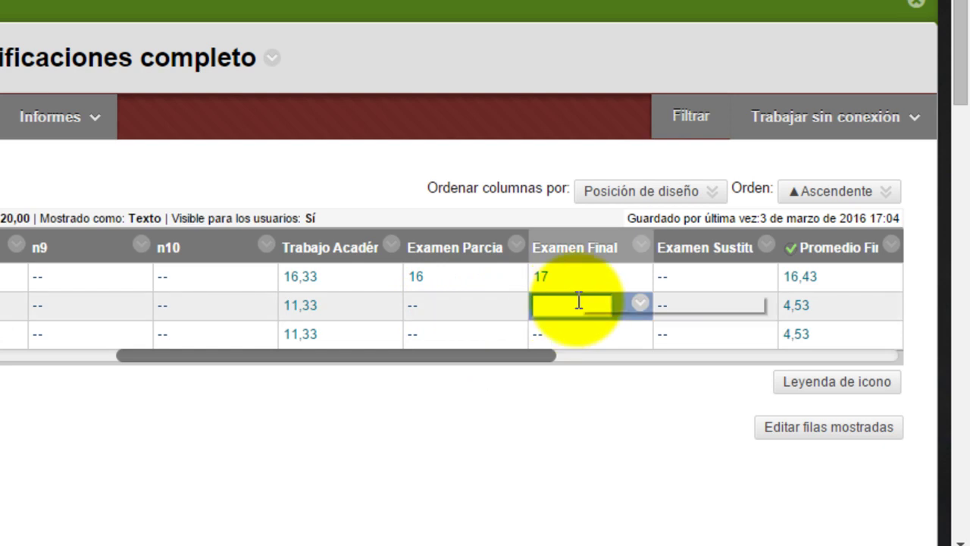
{"action": "type", "text": "11"}
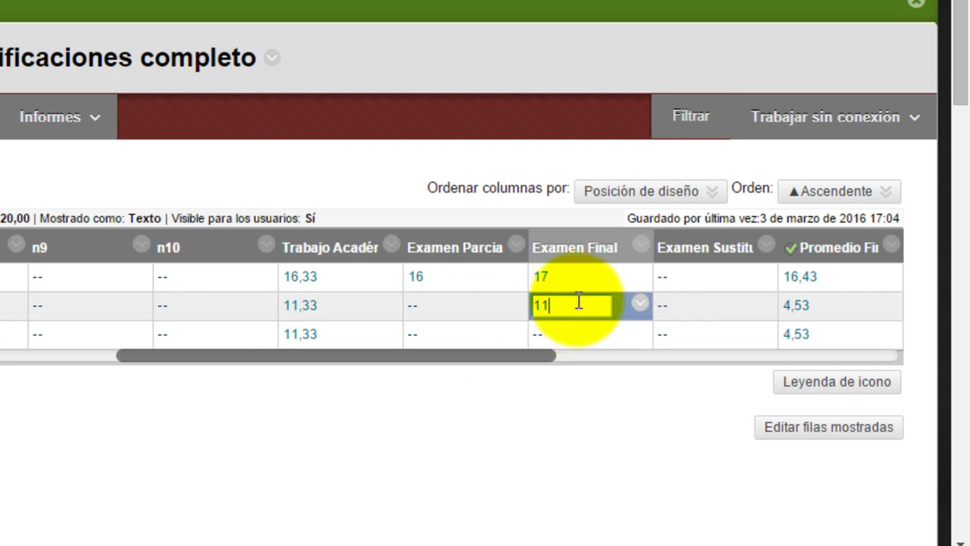
{"action": "key", "text": "Return"}
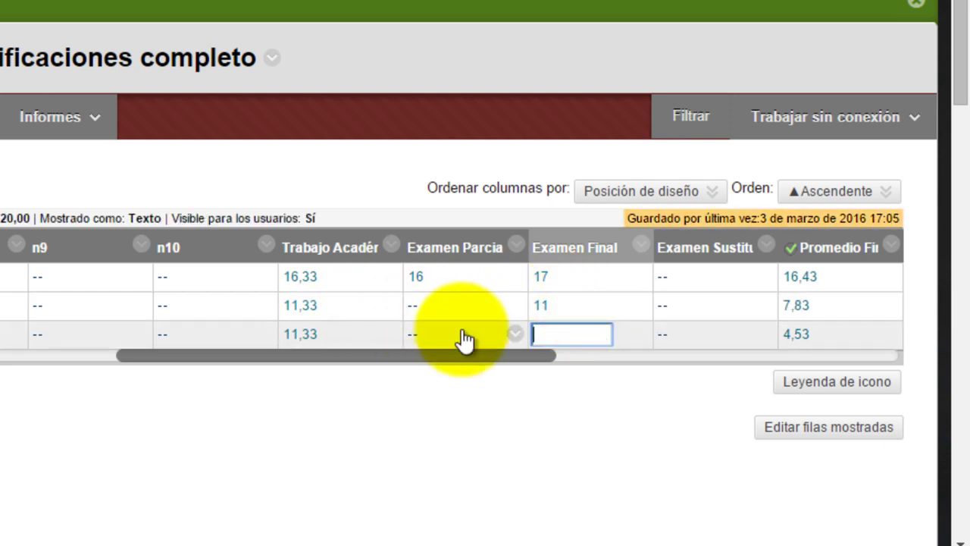
{"action": "left_click", "coordinate": [452, 333]}
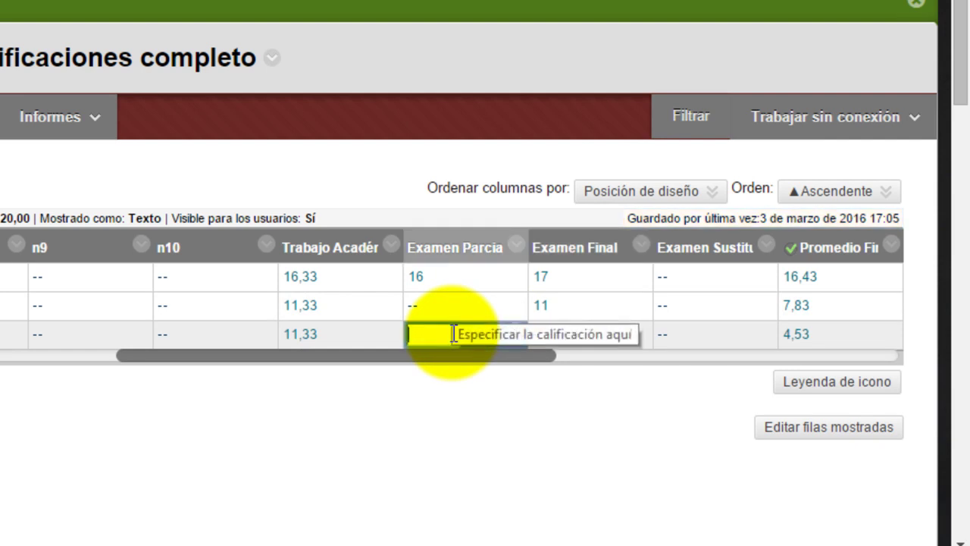
{"action": "type", "text": "11"}
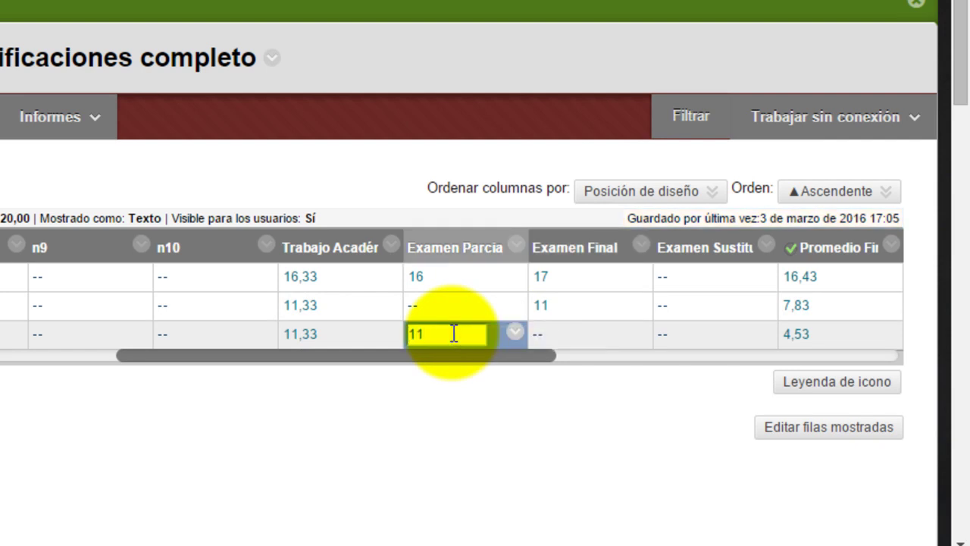
{"action": "key", "text": "Return"}
Step: Enter NSP for the second student's Examen Parcial and the third student's Examen Final
{"action": "left_click", "coordinate": [559, 336]}
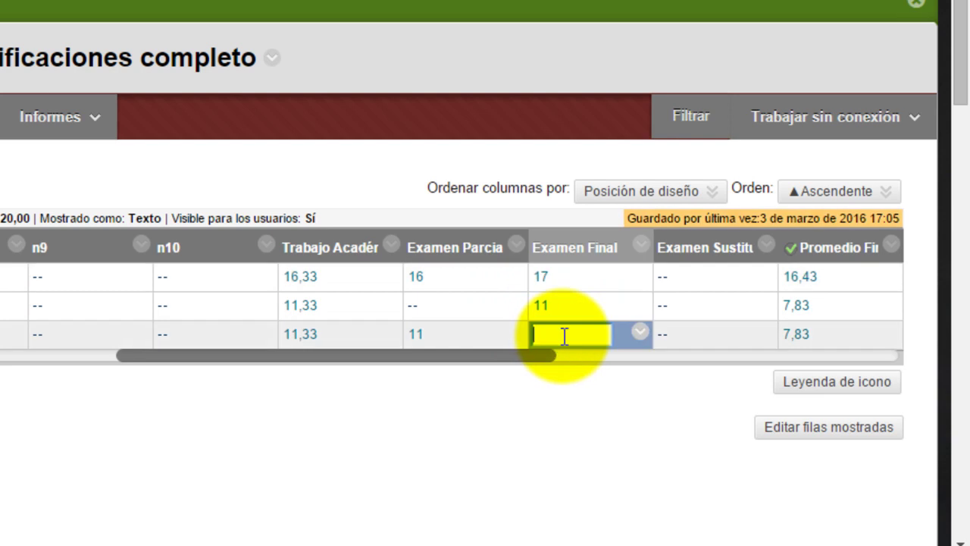
{"action": "left_click", "coordinate": [459, 402]}
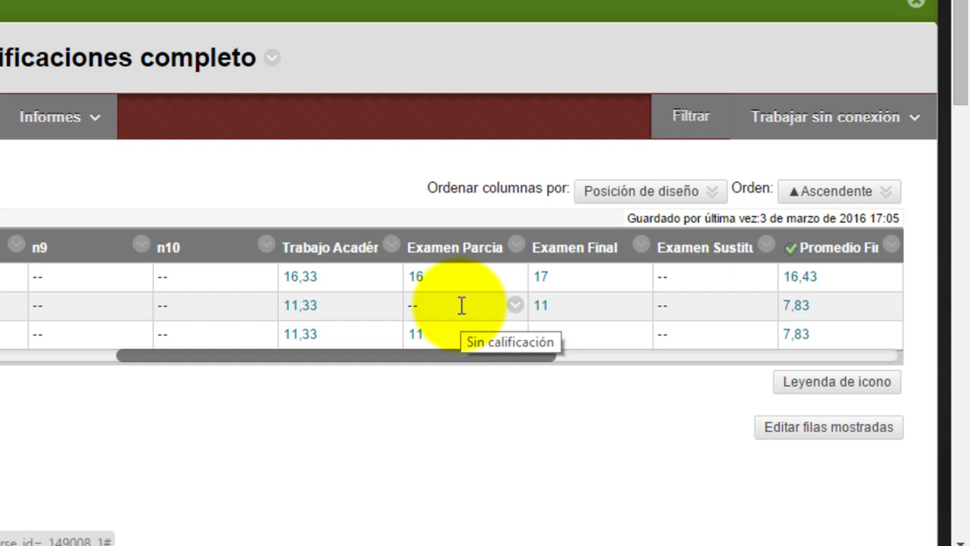
{"action": "left_click", "coordinate": [459, 308]}
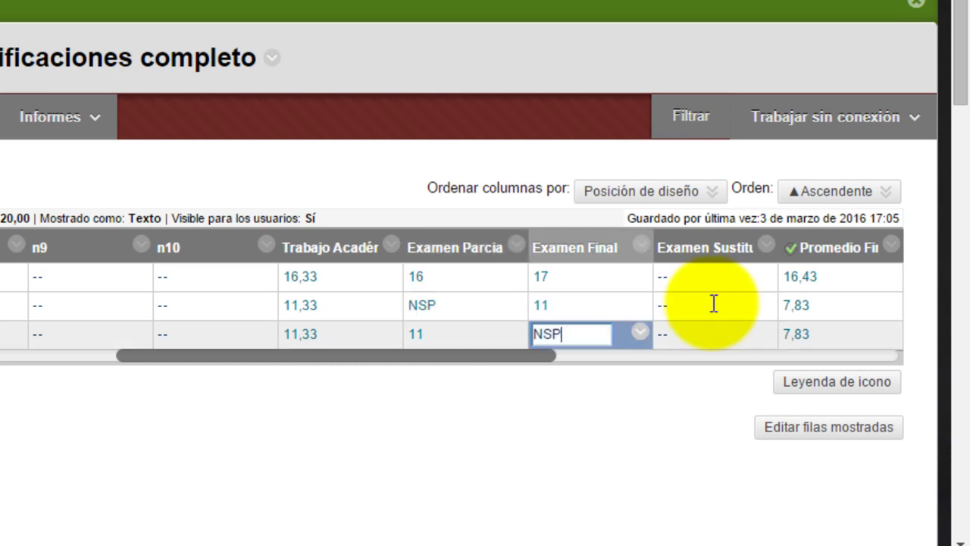
{"action": "key", "text": "Return"}
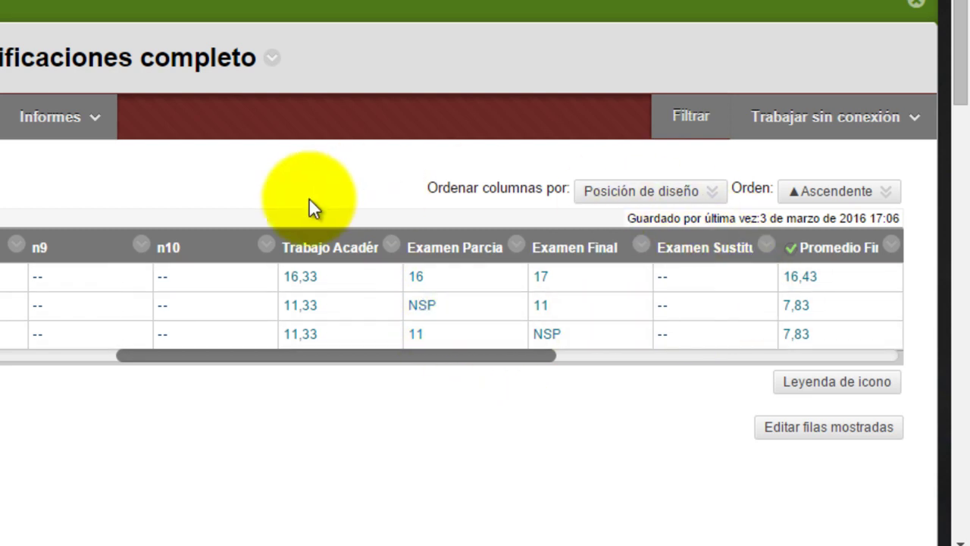
Step: Enter substitute exam grades of 14 for the second student and 13 for the third student
{"action": "left_click_drag", "start_coordinate": [239, 354], "coordinate": [16, 354]}
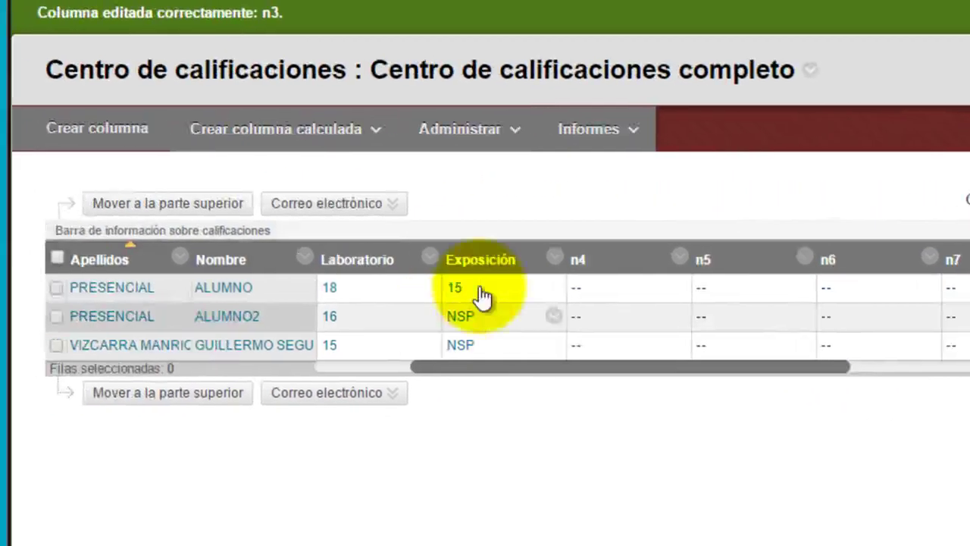
{"action": "left_click_drag", "start_coordinate": [583, 366], "coordinate": [865, 373]}
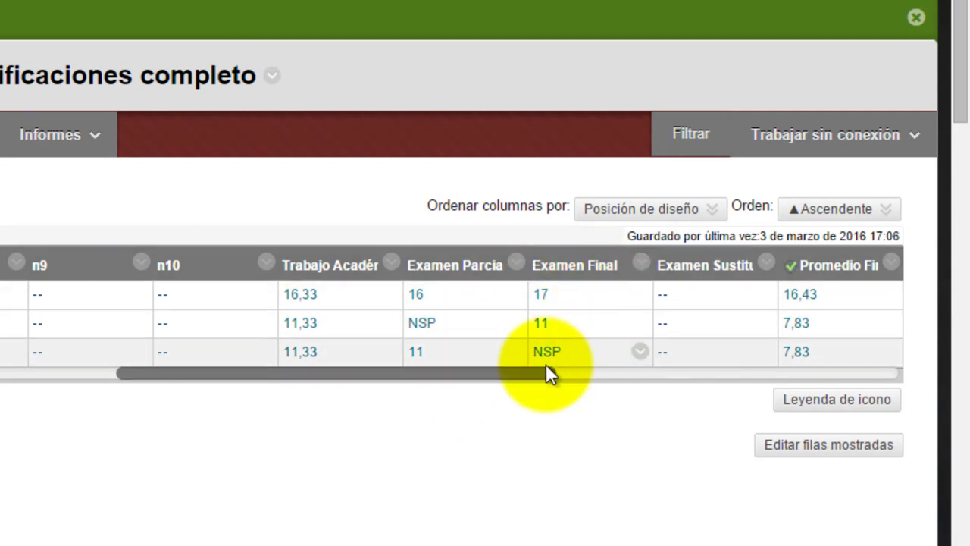
{"action": "left_click_drag", "start_coordinate": [522, 371], "coordinate": [554, 371]}
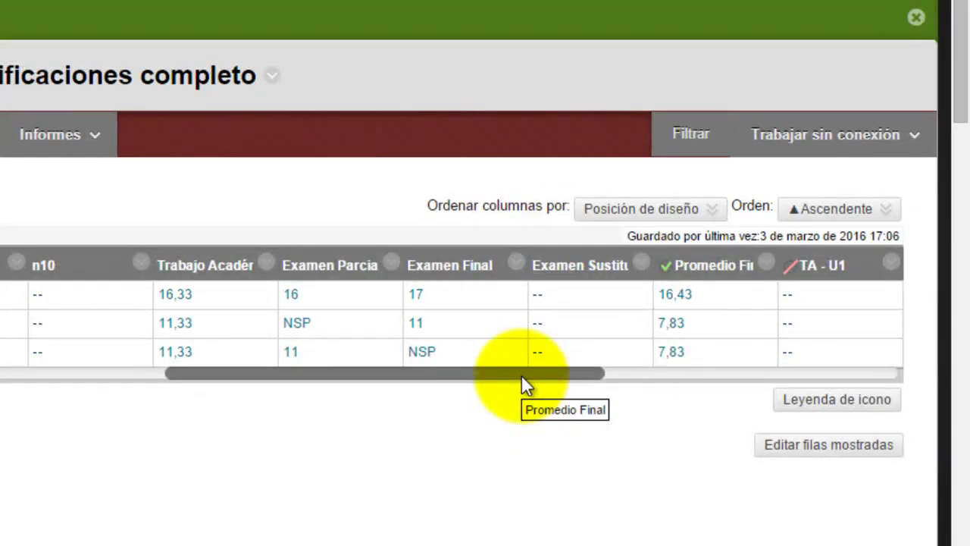
{"action": "left_click_drag", "start_coordinate": [521, 375], "coordinate": [501, 370]}
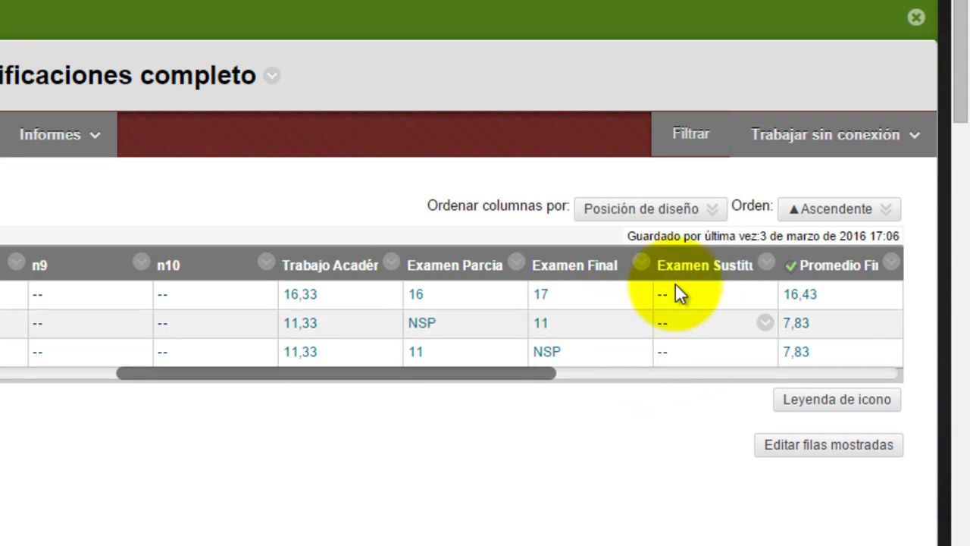
{"action": "left_click", "coordinate": [696, 324]}
{"action": "type", "text": "1"}
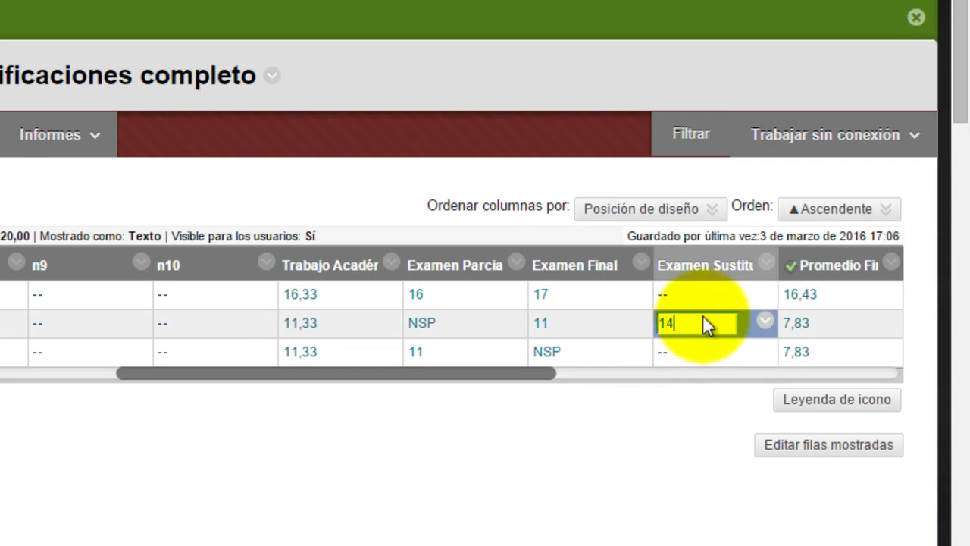
{"action": "type", "text": "4"}
{"action": "key", "text": "Return"}
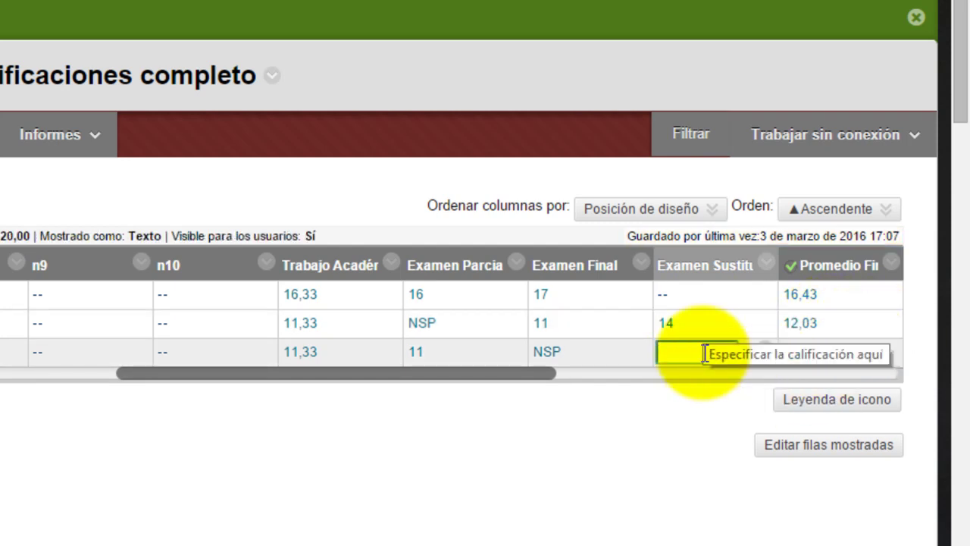
{"action": "type", "text": "13"}
{"action": "key", "text": "Return"}
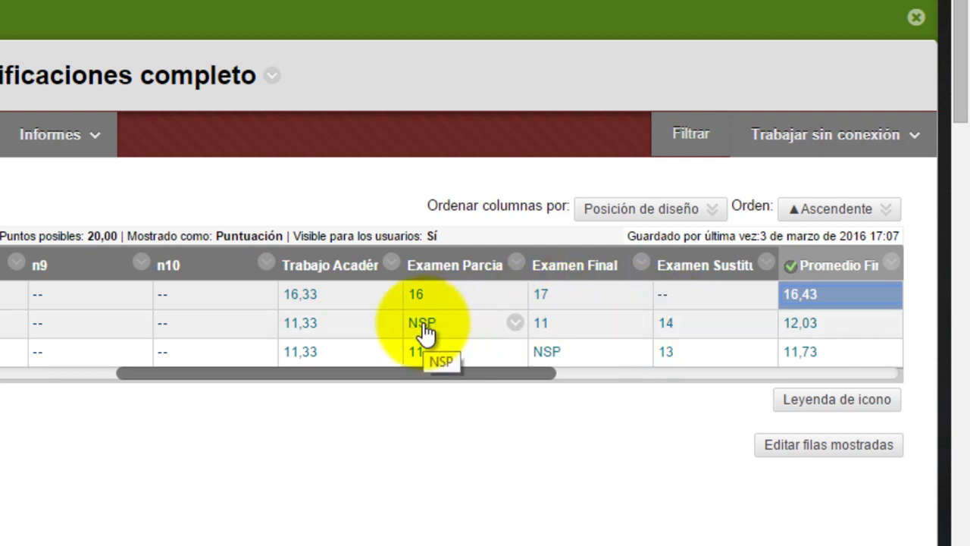
{"action": "left_click", "coordinate": [664, 322]}
{"action": "type", "text": "14"}
{"action": "key", "text": "Return"}
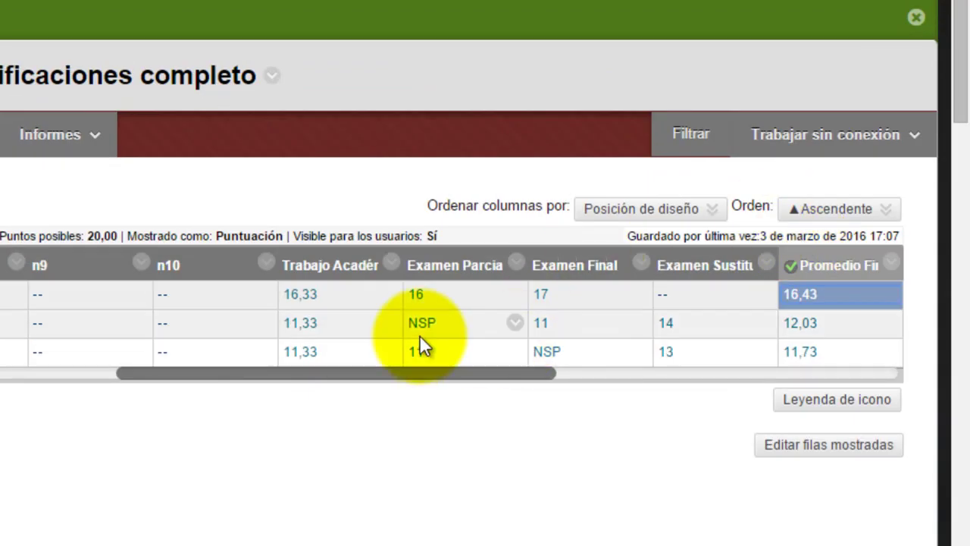
Step: Open the Trabajo Académico view of the grade center from the course administration area
{"action": "left_click_drag", "start_coordinate": [397, 372], "coordinate": [146, 367]}
{"action": "left_click_drag", "start_coordinate": [350, 373], "coordinate": [247, 371]}
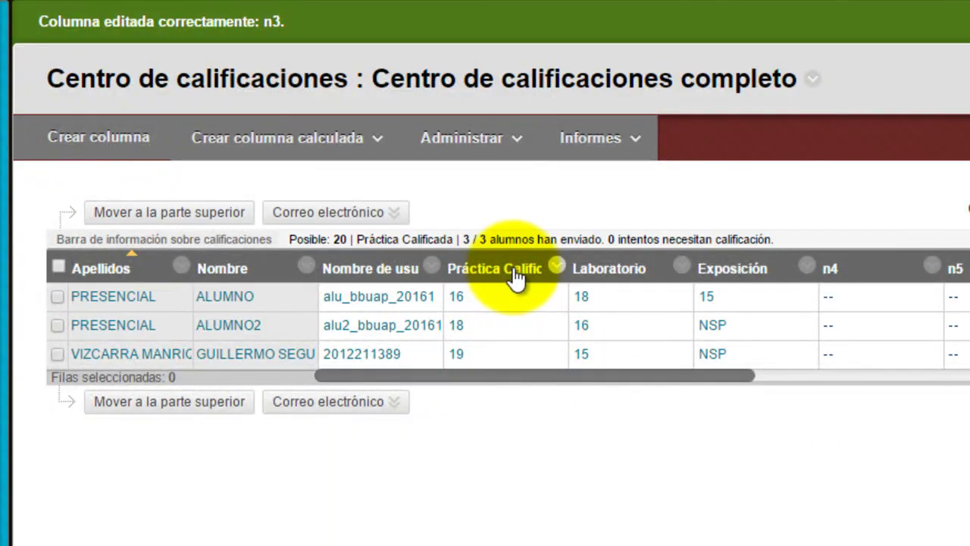
{"action": "left_click_drag", "start_coordinate": [700, 372], "coordinate": [969, 359]}
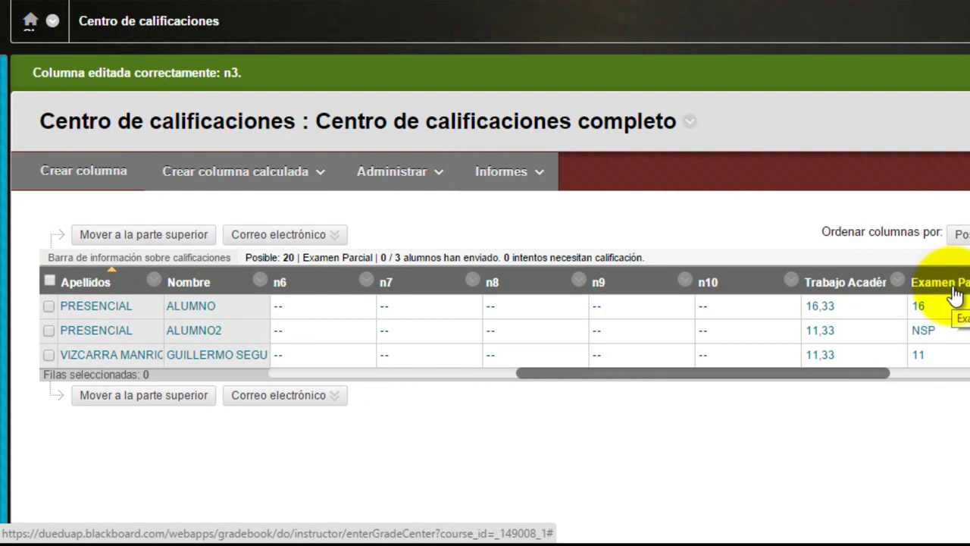
{"action": "left_click_drag", "start_coordinate": [887, 372], "coordinate": [917, 372]}
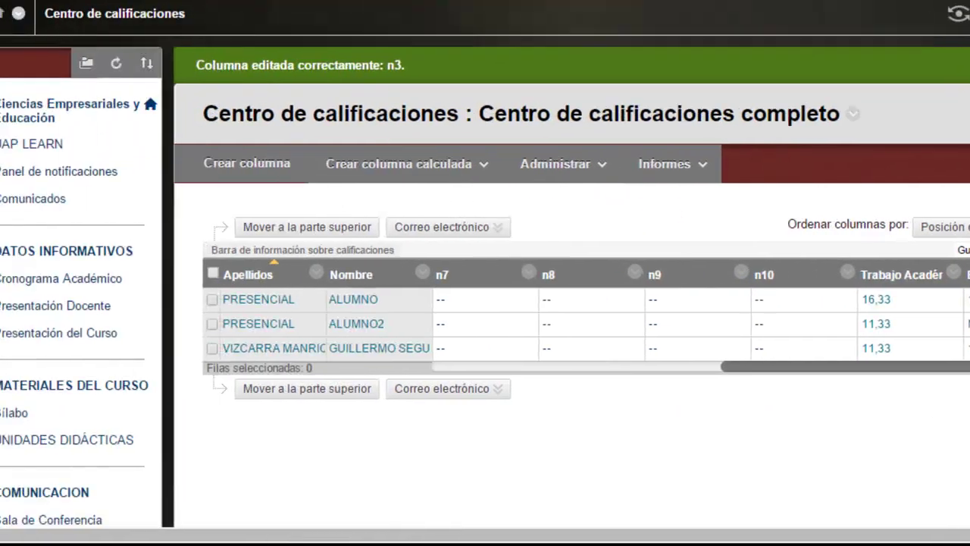
{"action": "scroll", "coordinate": [485, 273], "scroll_direction": "down", "scroll_amount": 10}
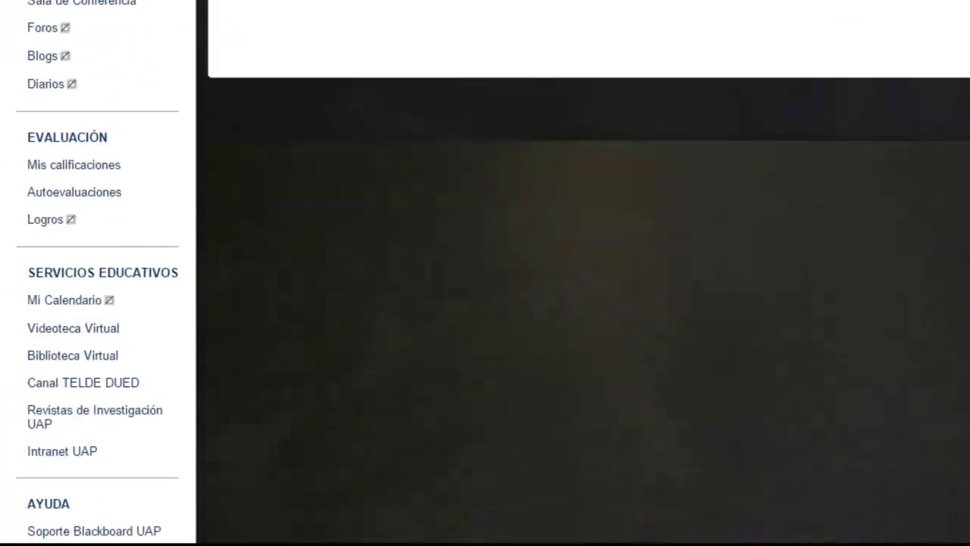
{"action": "scroll", "coordinate": [370, 407], "scroll_direction": "down", "scroll_amount": 2}
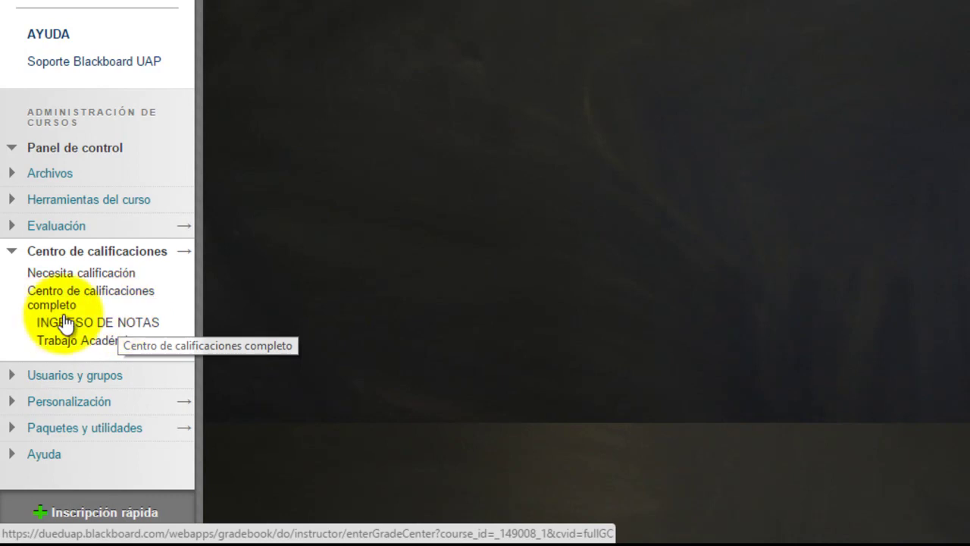
{"action": "left_click", "coordinate": [88, 343]}
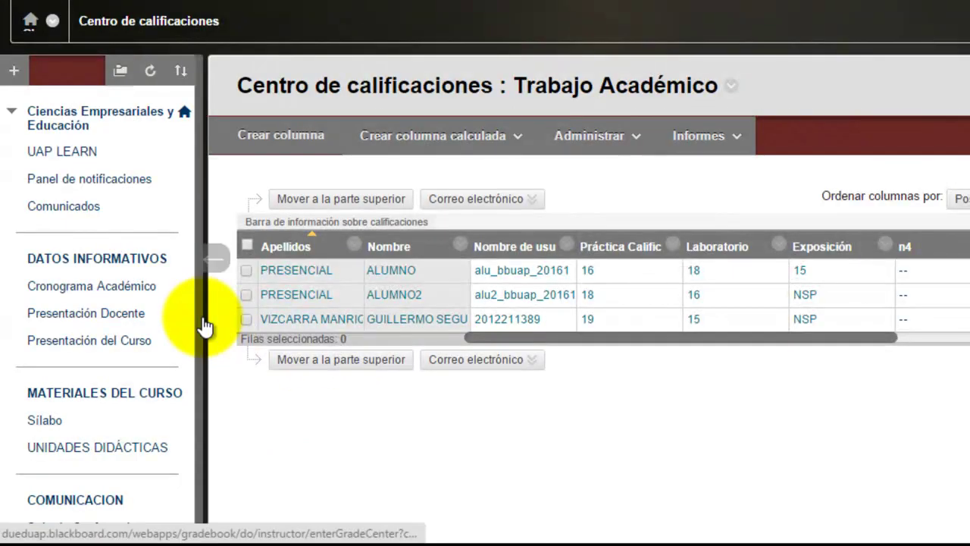
Step: Collapse the course menu and check the coursework grades against the average column in the Trabajo Académico view
{"action": "left_click", "coordinate": [202, 325]}
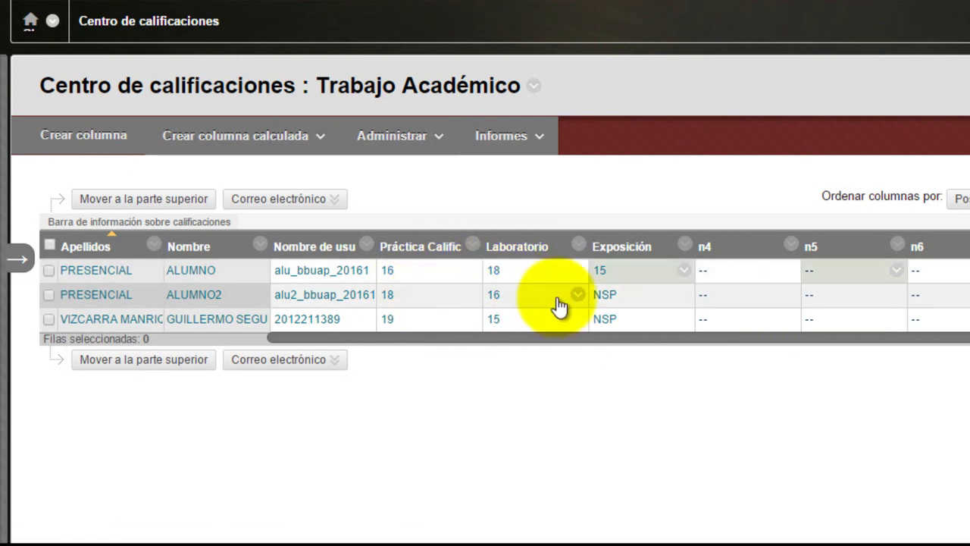
{"action": "left_click_drag", "start_coordinate": [879, 338], "coordinate": [969, 338]}
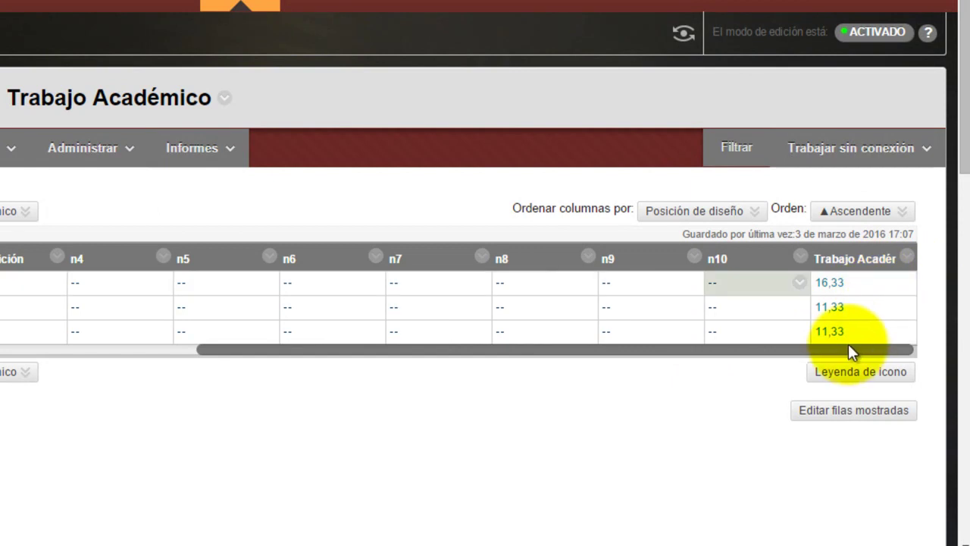
{"action": "left_click_drag", "start_coordinate": [855, 349], "coordinate": [219, 352]}
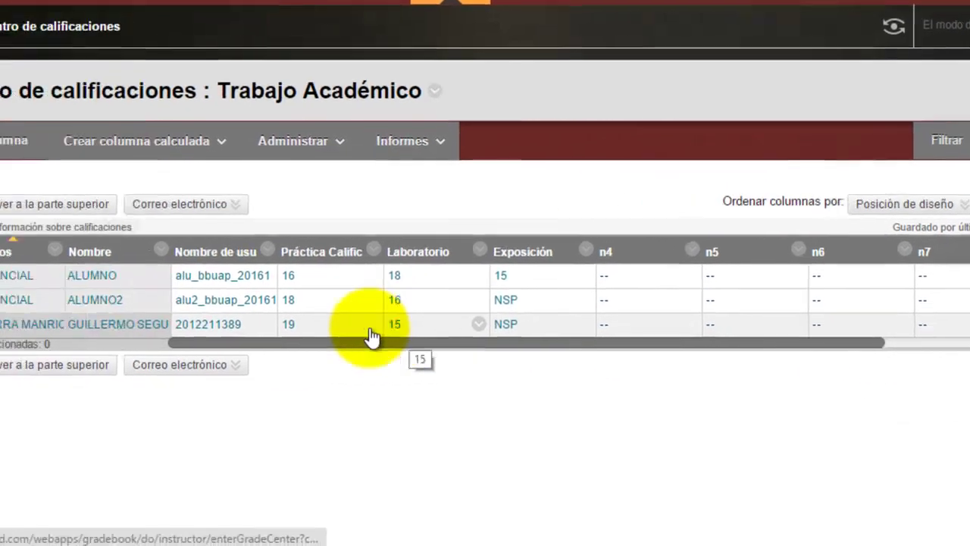
Step: Open the INGRESO DE NOTAS view of the grade center, collapse the course menu and check the second student's Trabajo Académico average
{"action": "left_click", "coordinate": [23, 272]}
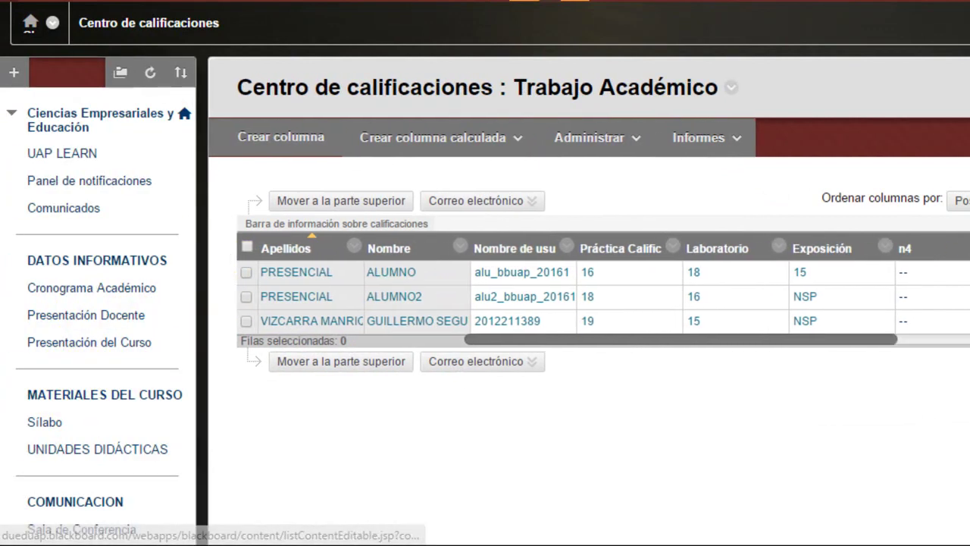
{"action": "scroll", "coordinate": [101, 325], "scroll_direction": "down", "scroll_amount": 9}
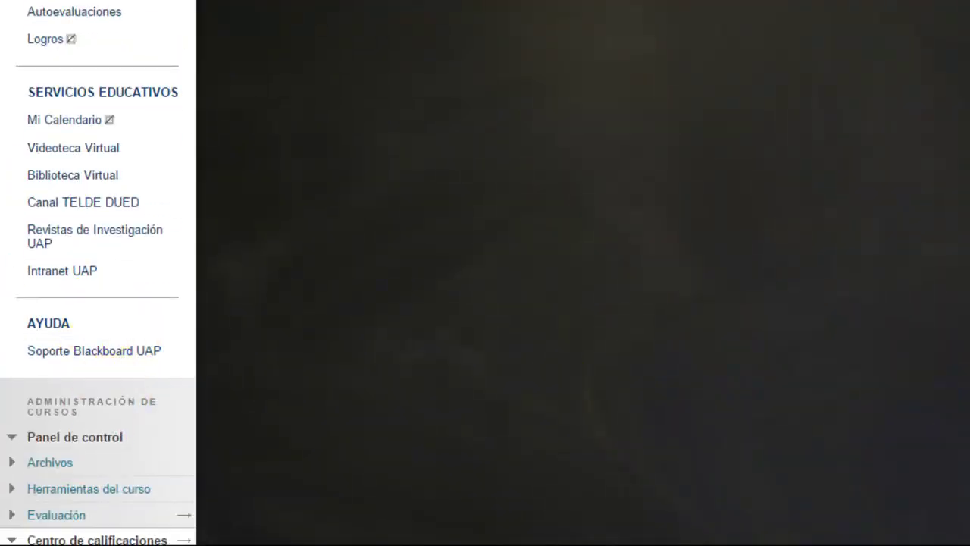
{"action": "scroll", "coordinate": [373, 407], "scroll_direction": "down", "scroll_amount": 4}
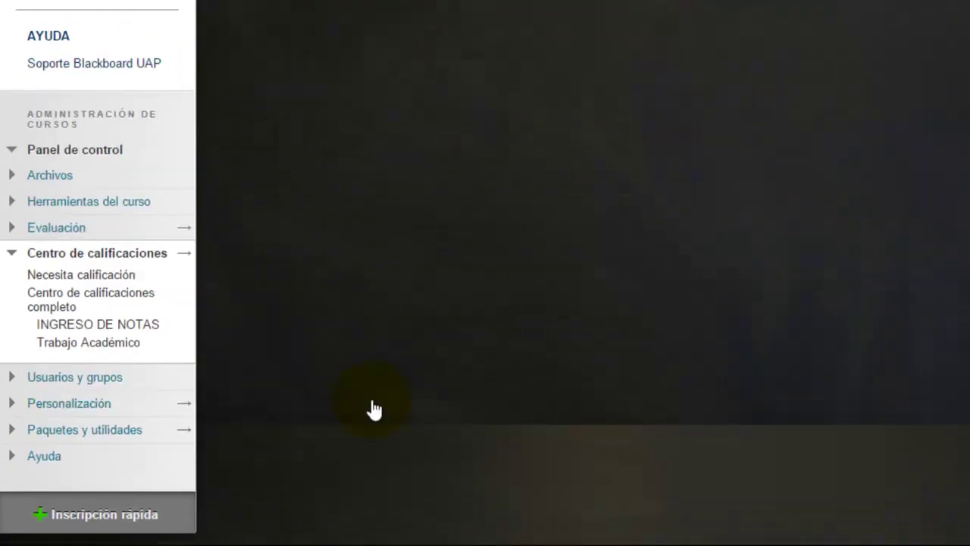
{"action": "left_click", "coordinate": [124, 324]}
{"action": "left_click", "coordinate": [206, 263]}
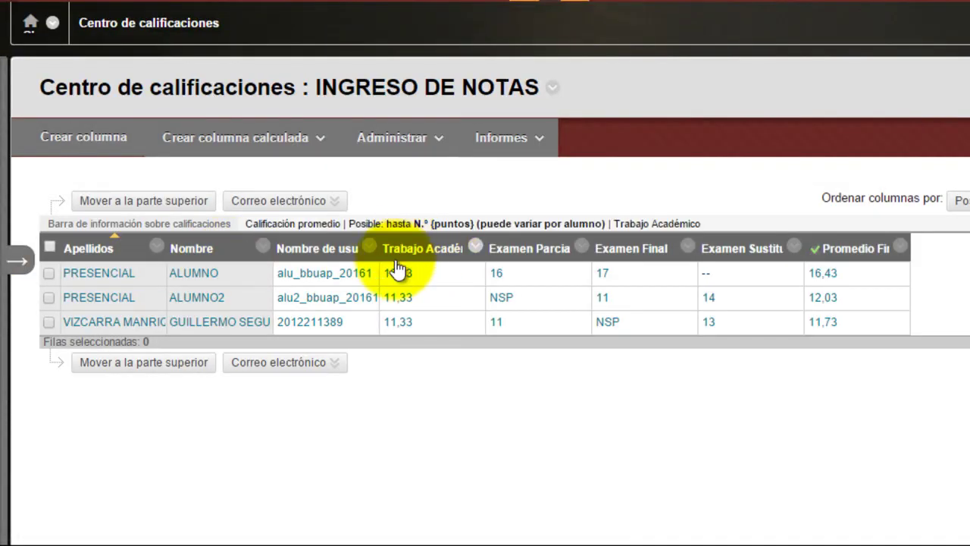
{"action": "left_click", "coordinate": [409, 297]}
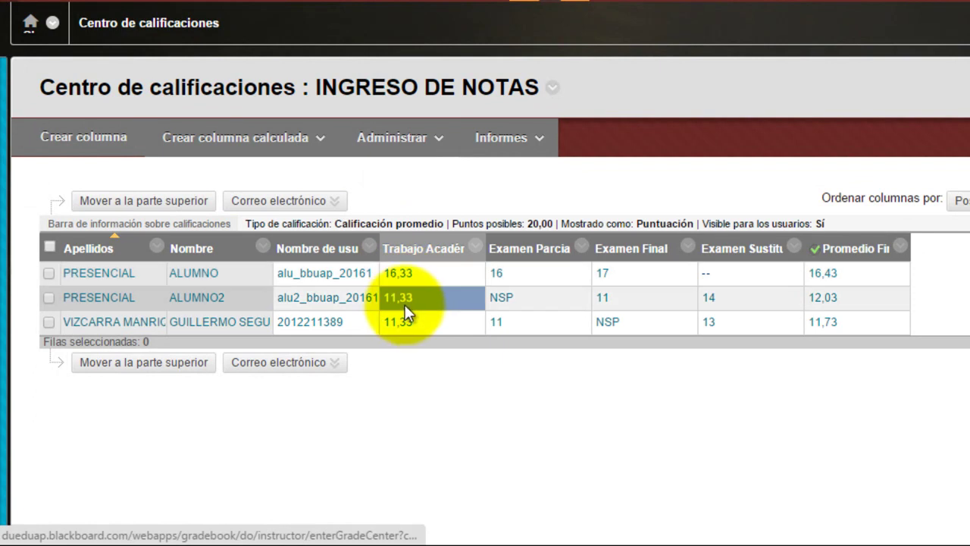